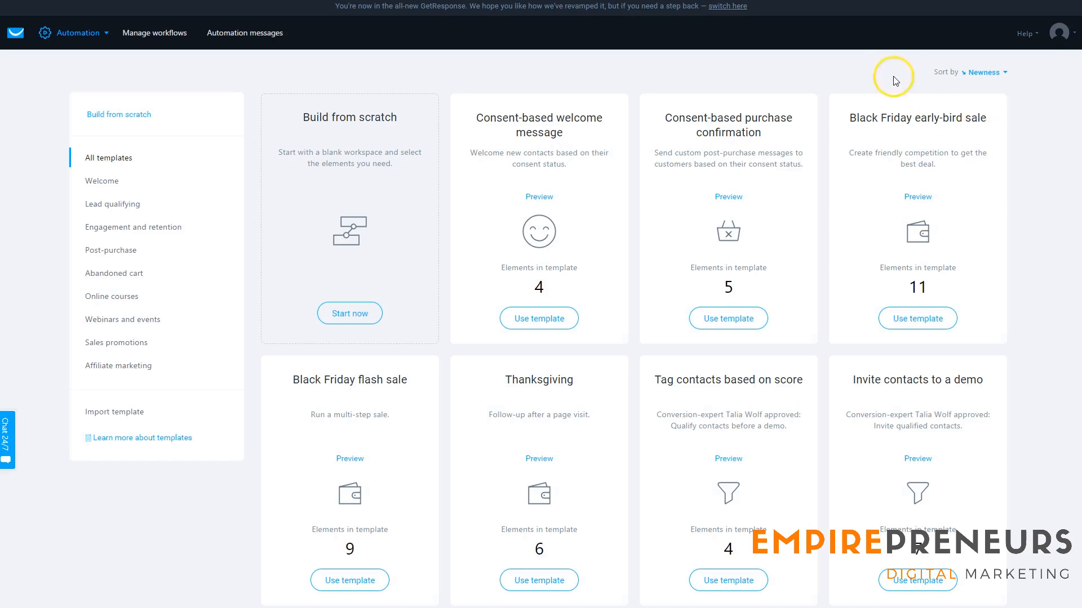
- Create a blank automation workflow from scratch that starts when someone subscribes, and place the trigger lower on the canvas
{"action": "left_click", "coordinate": [347, 319]}
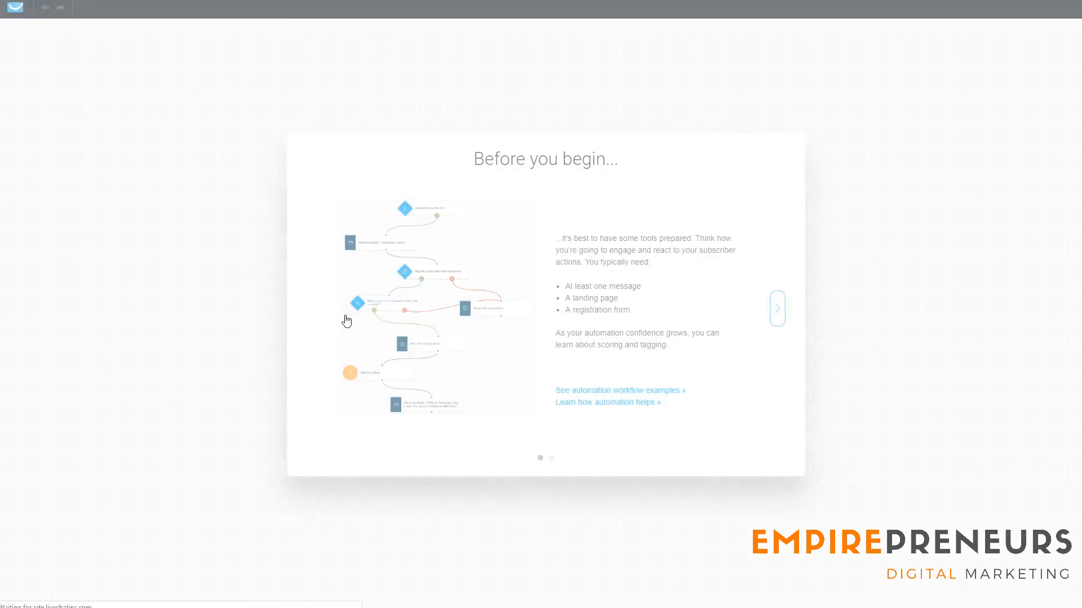
{"action": "left_click", "coordinate": [777, 308]}
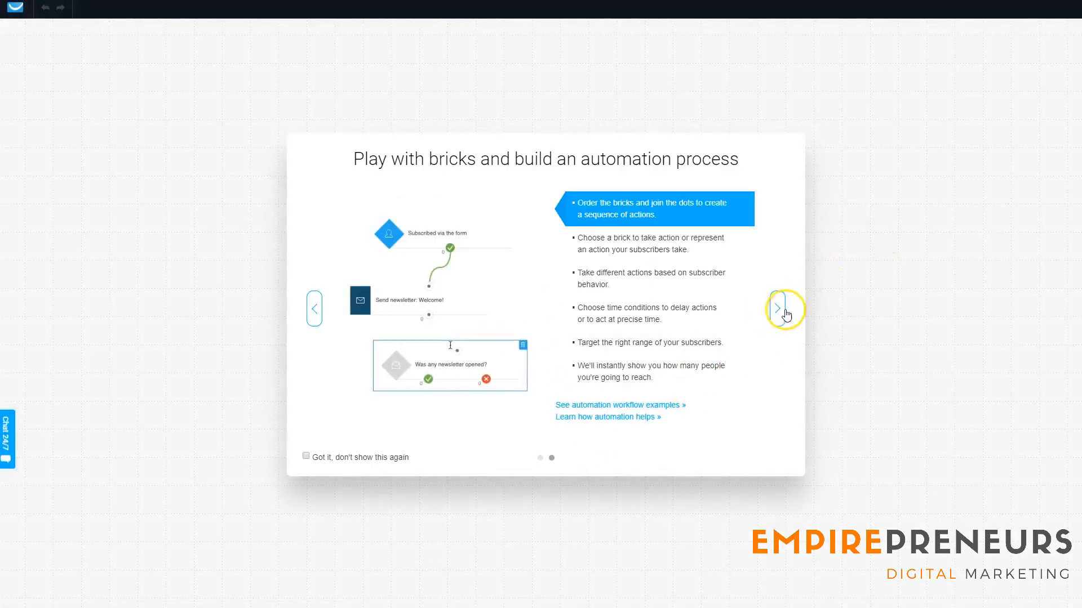
{"action": "left_click", "coordinate": [777, 310]}
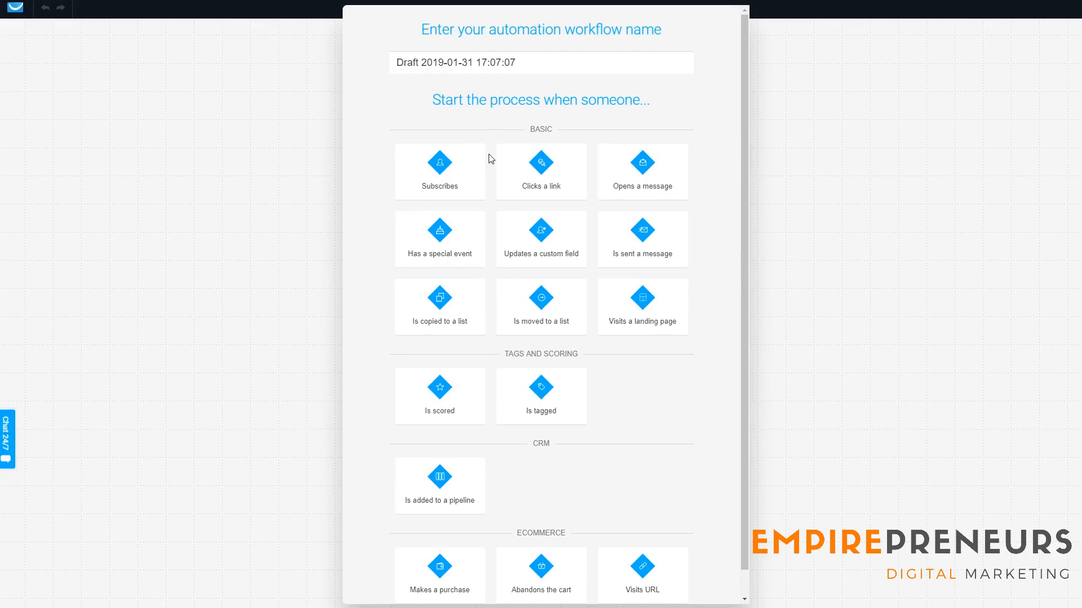
{"action": "left_click", "coordinate": [442, 160]}
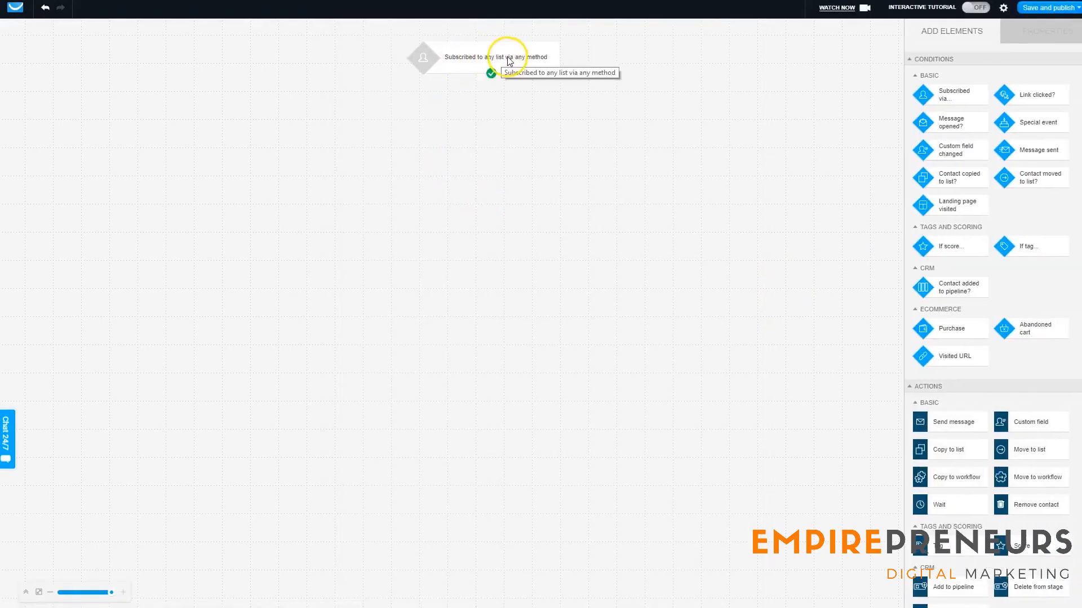
{"action": "left_click_drag", "start_coordinate": [507, 60], "coordinate": [494, 186]}
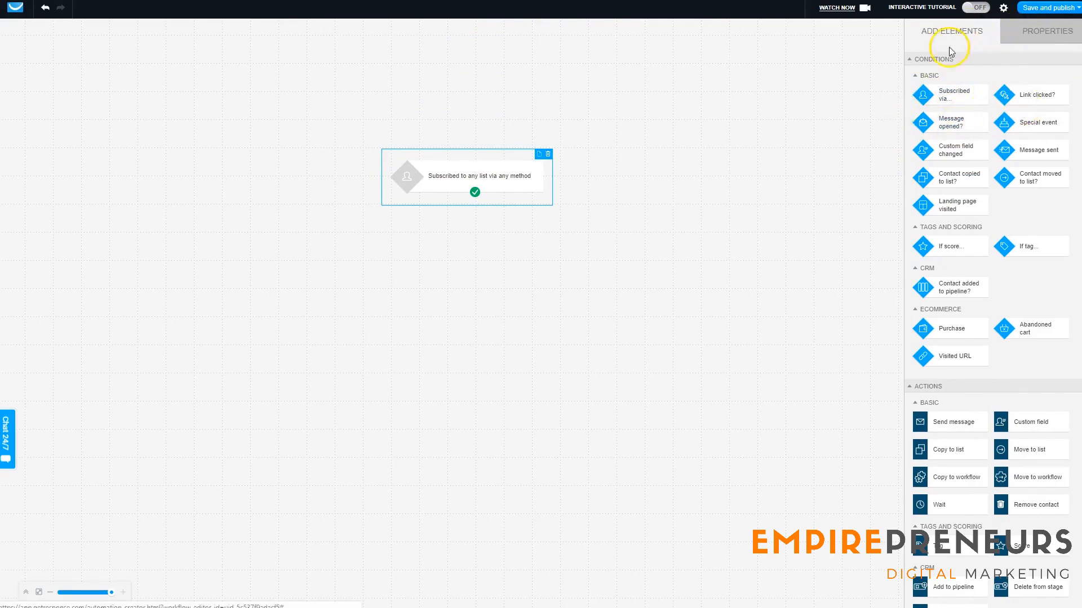
- Add a Send message action below the subscription trigger, connect the trigger to it, and shift both elements up the canvas
{"action": "left_click_drag", "start_coordinate": [961, 425], "coordinate": [482, 260]}
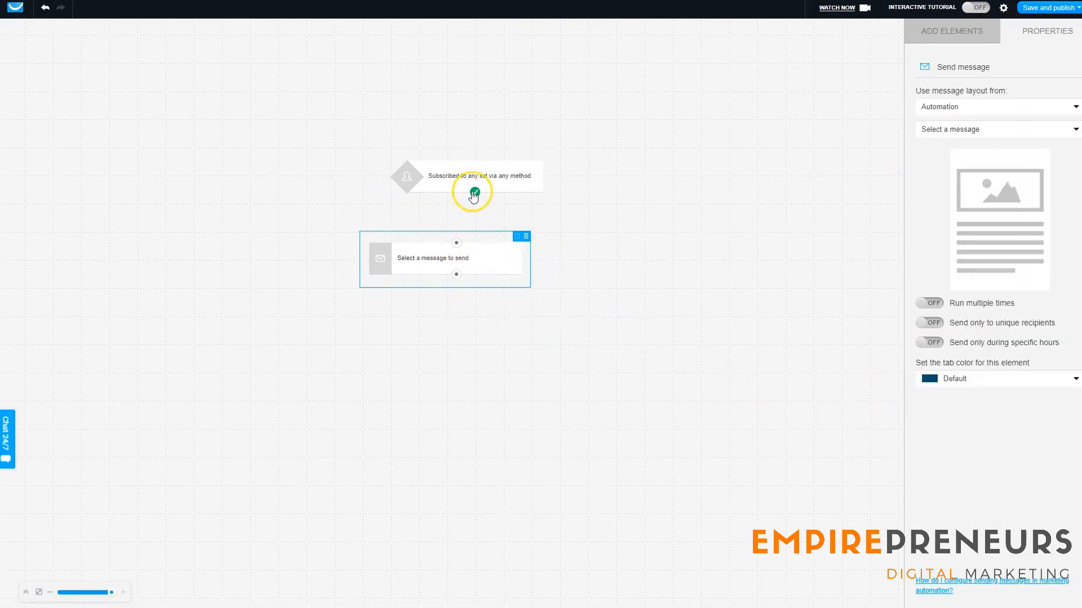
{"action": "left_click_drag", "start_coordinate": [475, 193], "coordinate": [458, 243]}
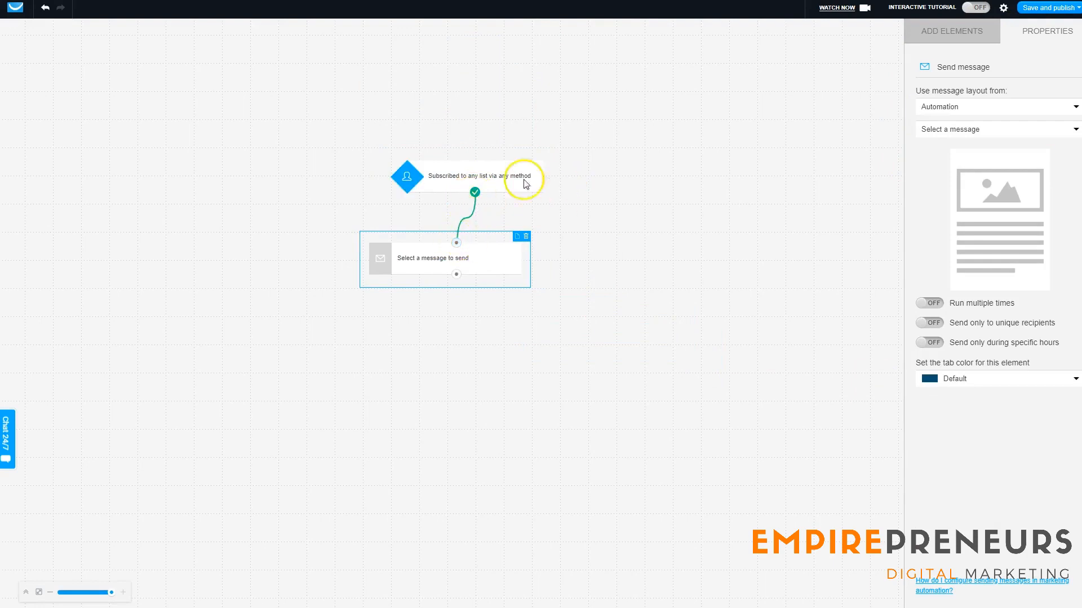
{"action": "left_click_drag", "start_coordinate": [496, 180], "coordinate": [497, 120]}
{"action": "left_click_drag", "start_coordinate": [495, 252], "coordinate": [490, 181]}
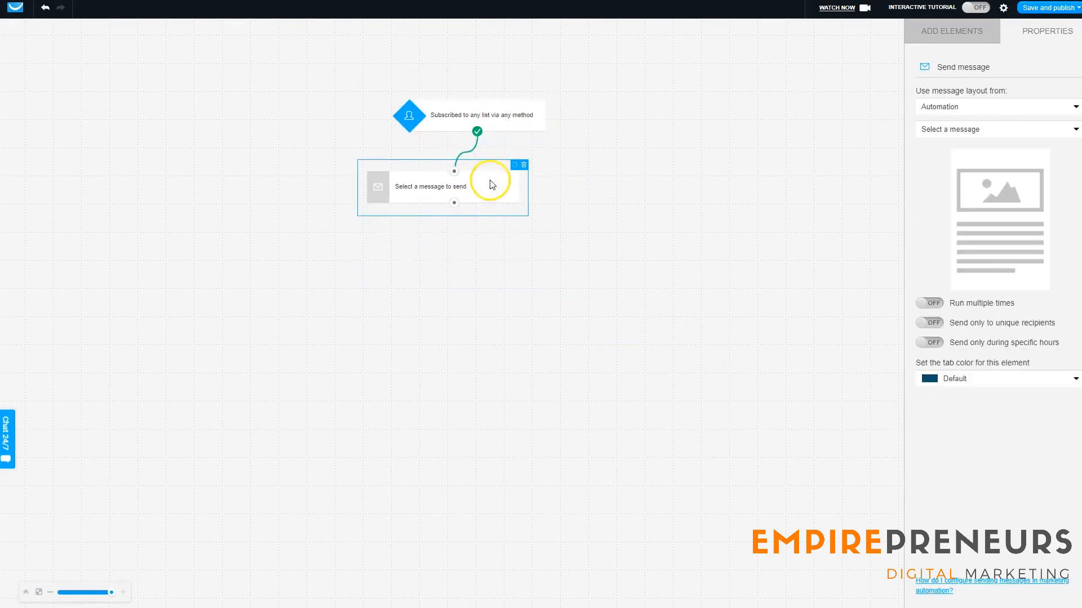
- Limit the subscription trigger to the specific list casestudy_fe
{"action": "left_click", "coordinate": [502, 112]}
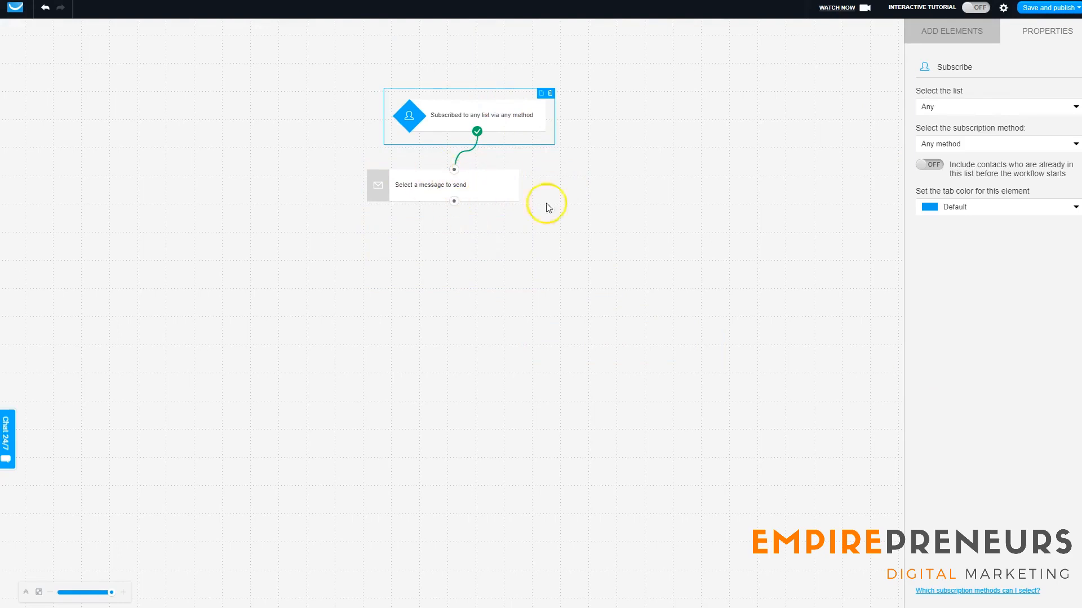
{"action": "left_click", "coordinate": [1011, 112]}
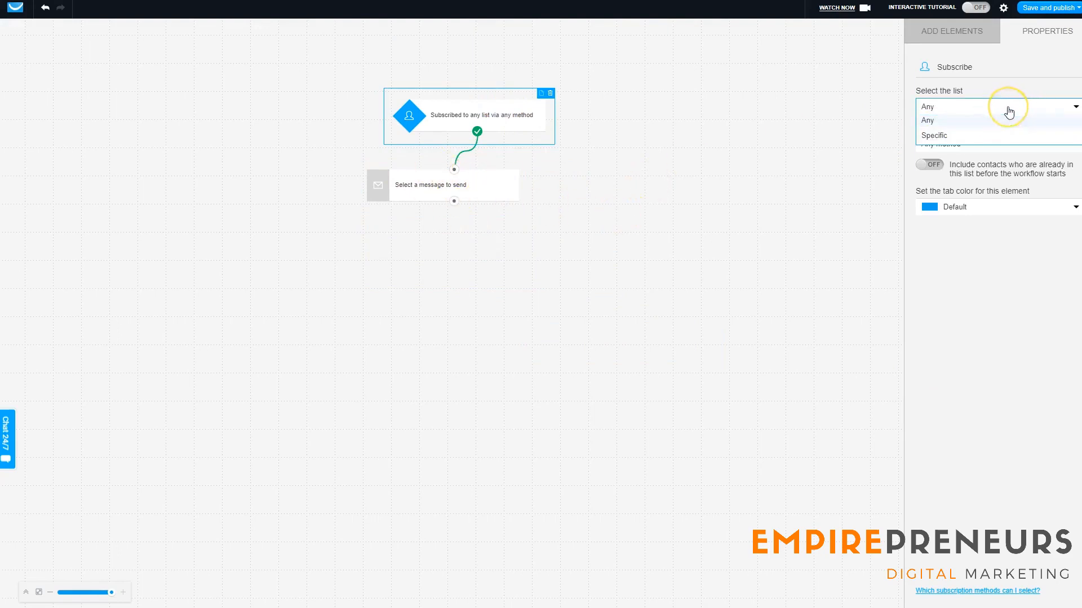
{"action": "left_click", "coordinate": [934, 135]}
{"action": "left_click", "coordinate": [995, 129]}
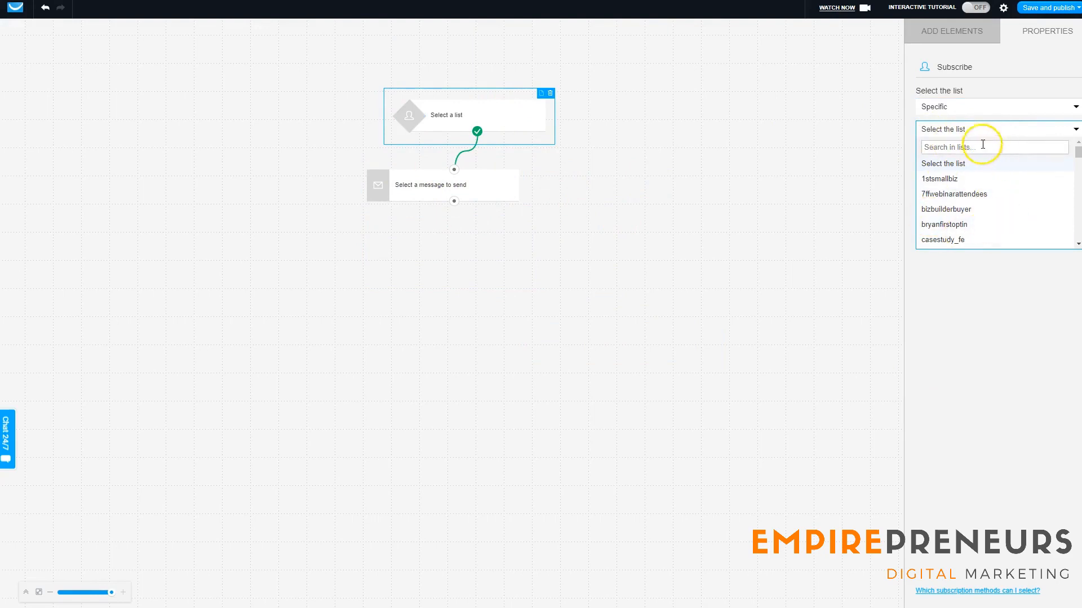
{"action": "left_click", "coordinate": [943, 239]}
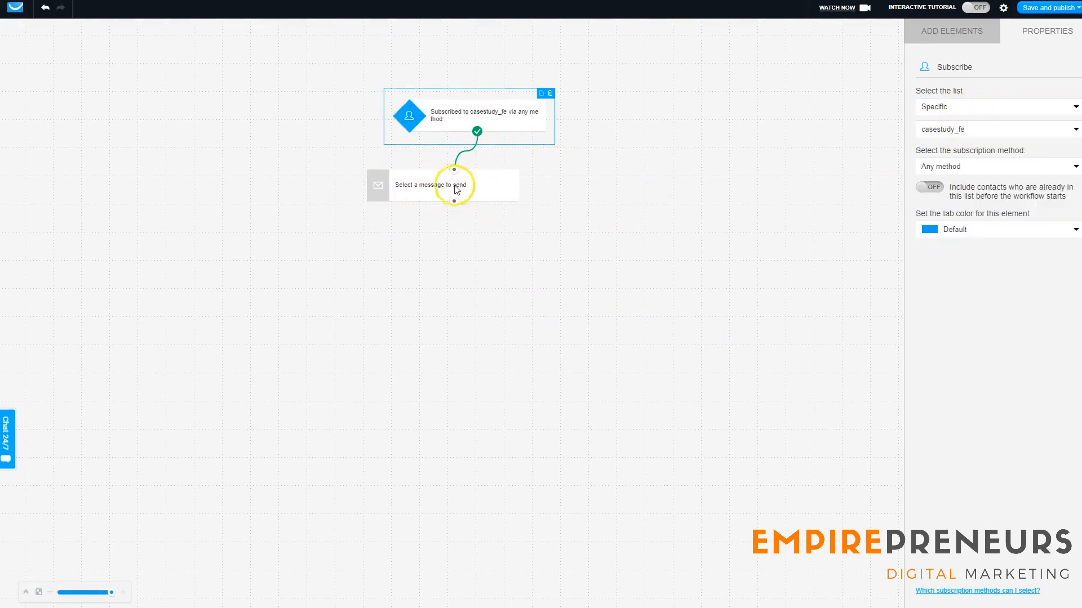
{"action": "left_click", "coordinate": [471, 188]}
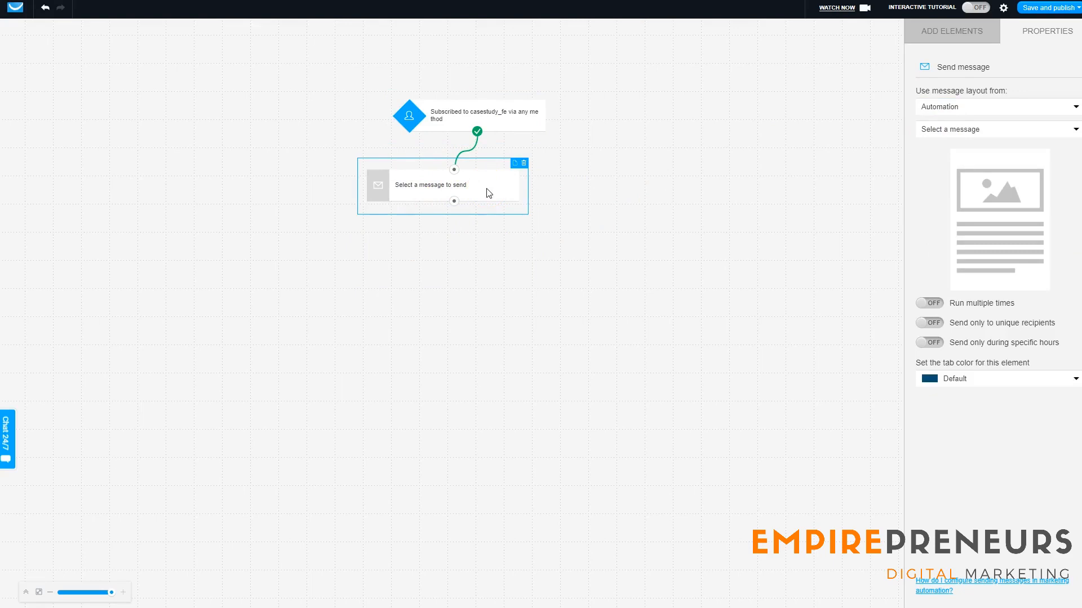
{"action": "left_click", "coordinate": [994, 133]}
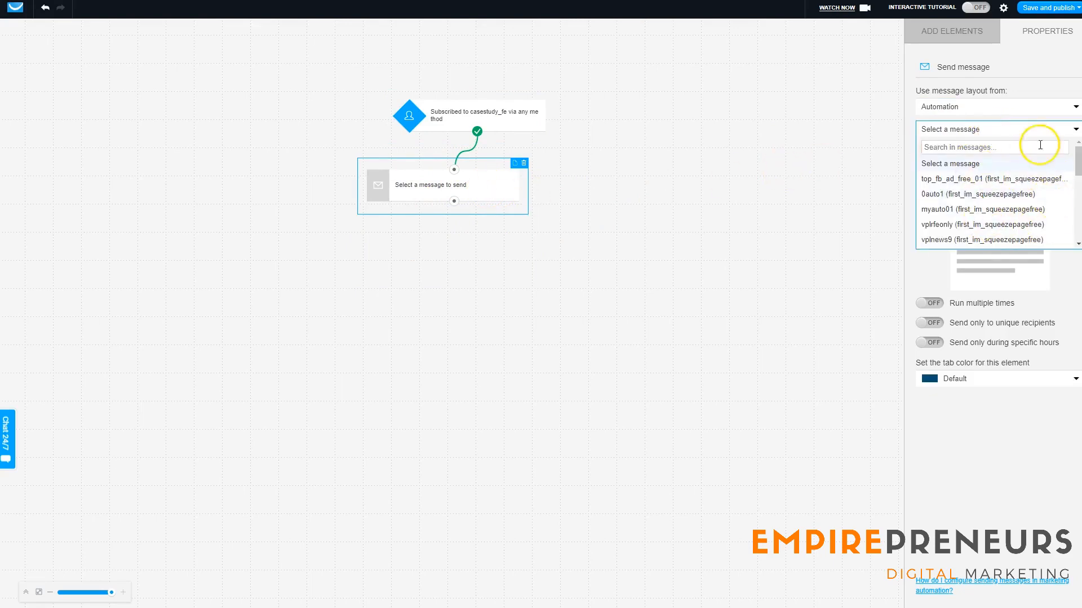
{"action": "left_click", "coordinate": [1019, 133]}
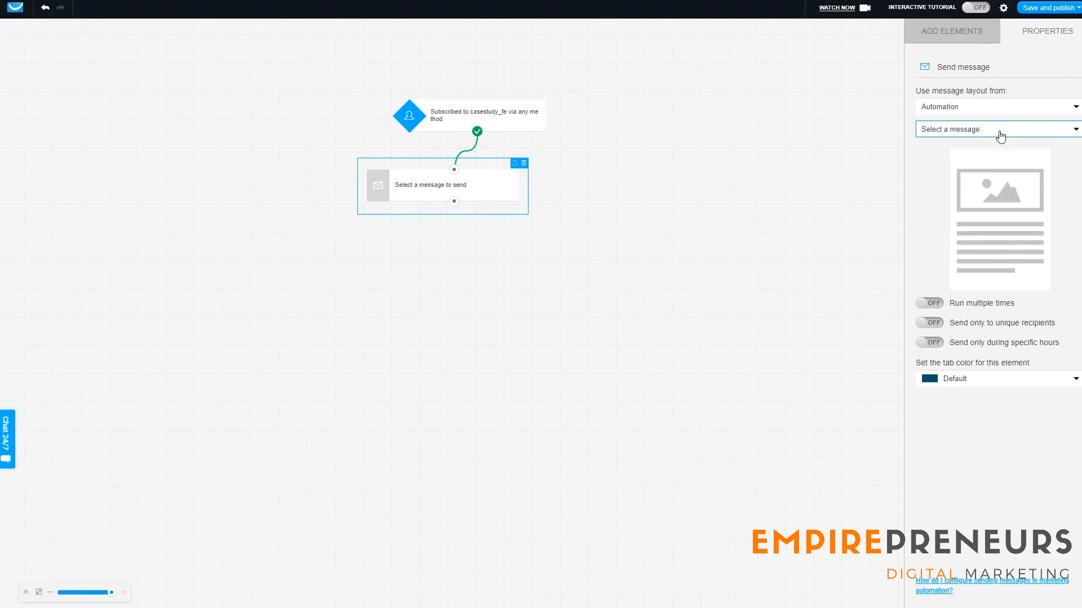
{"action": "left_click", "coordinate": [978, 208]}
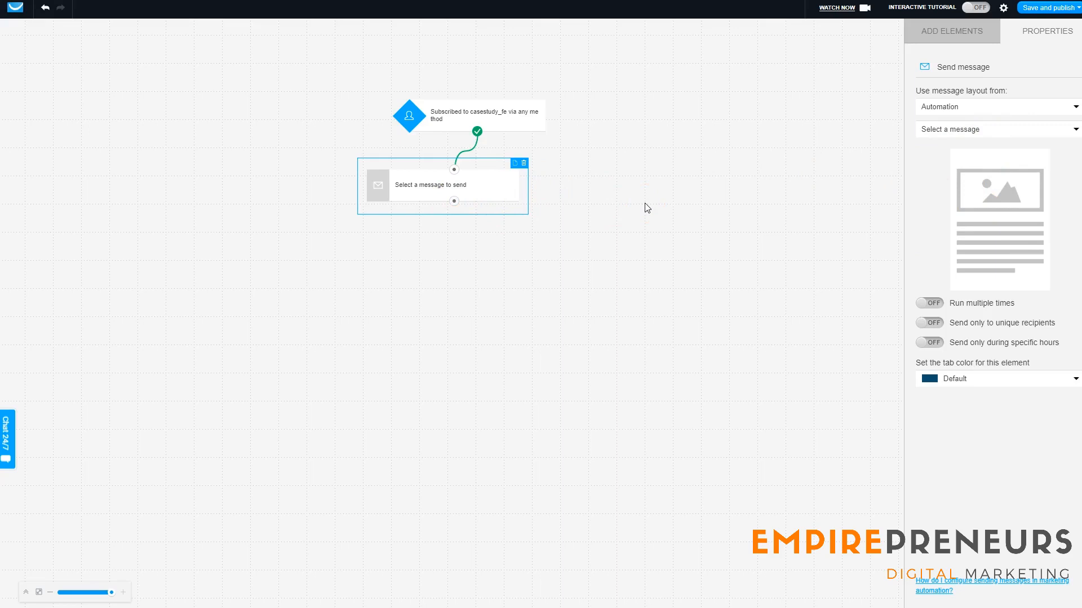
- Add a "Message opened?" condition below the Send message action
{"action": "left_click", "coordinate": [952, 30]}
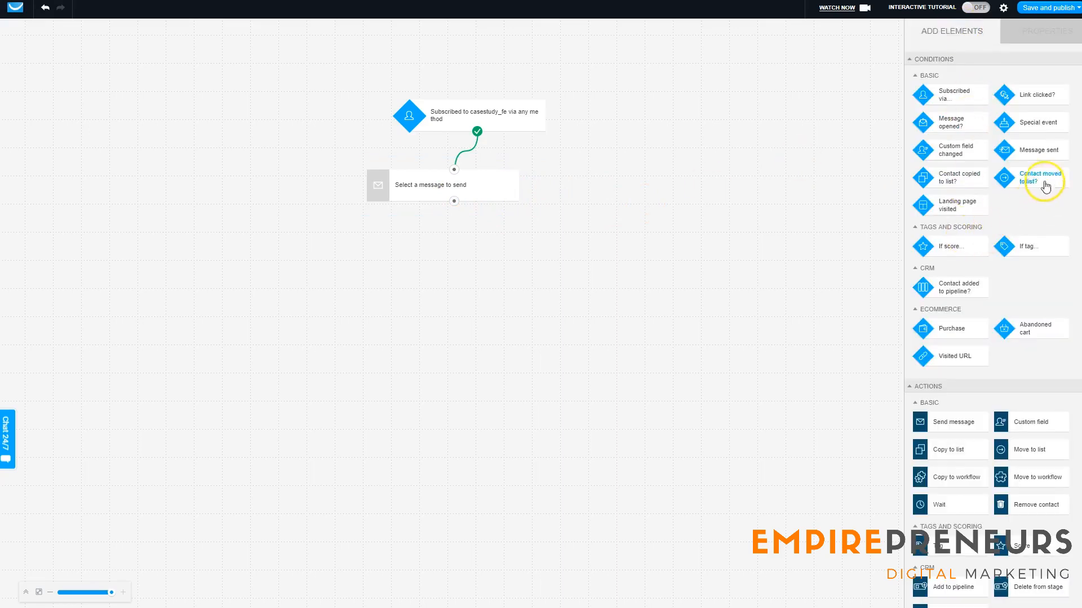
{"action": "left_click_drag", "start_coordinate": [951, 124], "coordinate": [453, 274]}
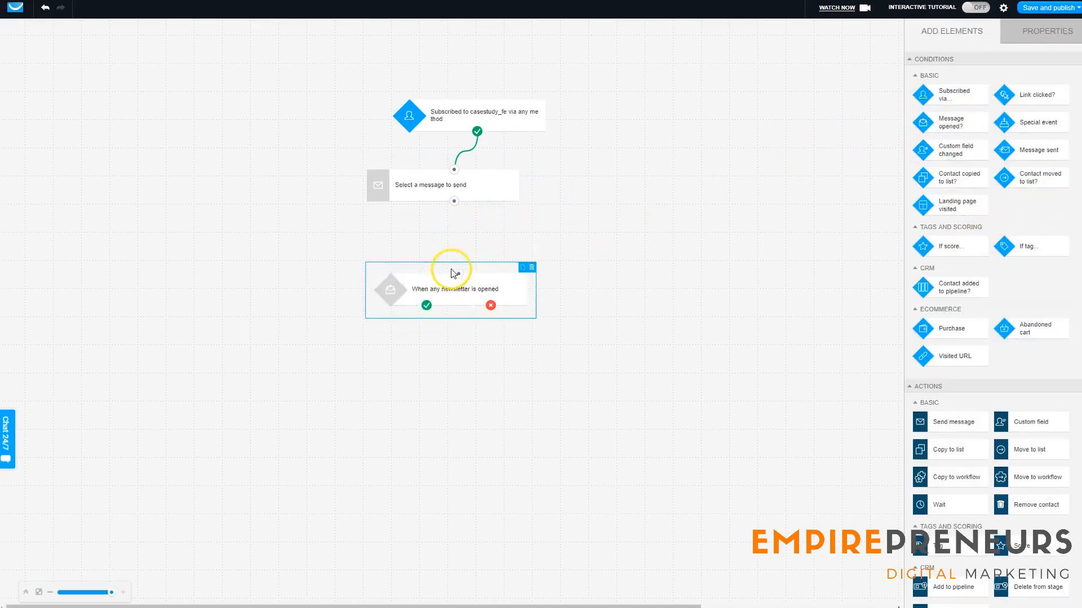
{"action": "left_click", "coordinate": [490, 181]}
{"action": "left_click", "coordinate": [520, 164]}
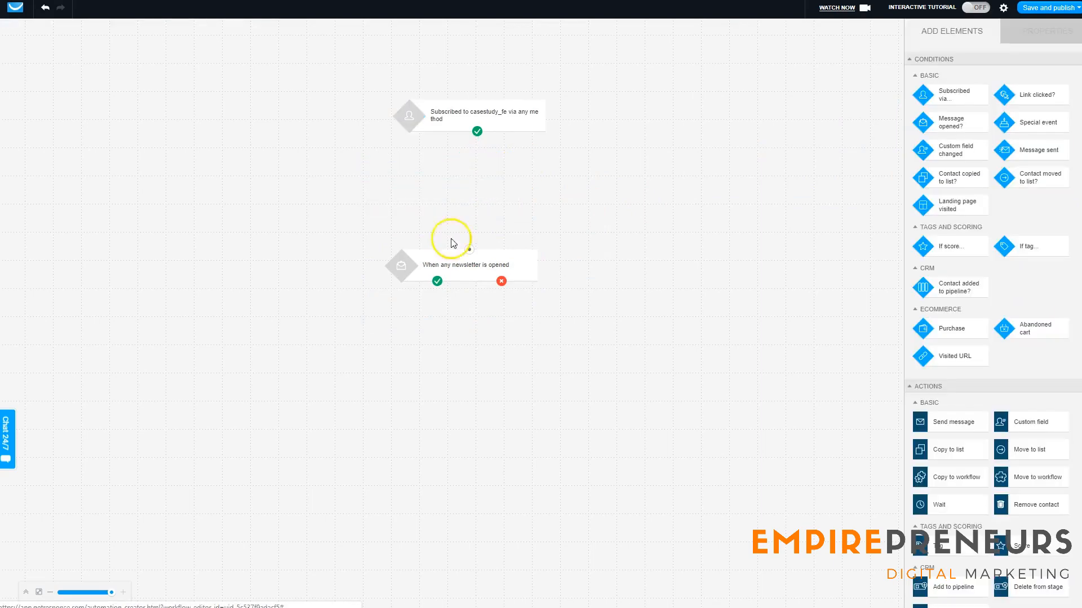
{"action": "left_click_drag", "start_coordinate": [449, 259], "coordinate": [465, 237]}
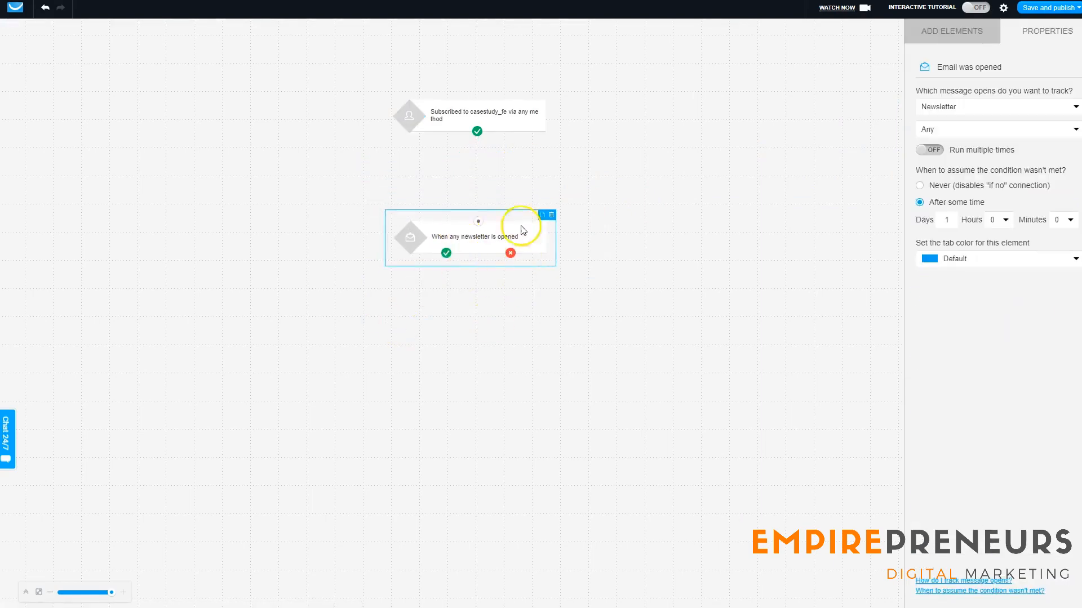
{"action": "key", "text": "ctrl+z"}
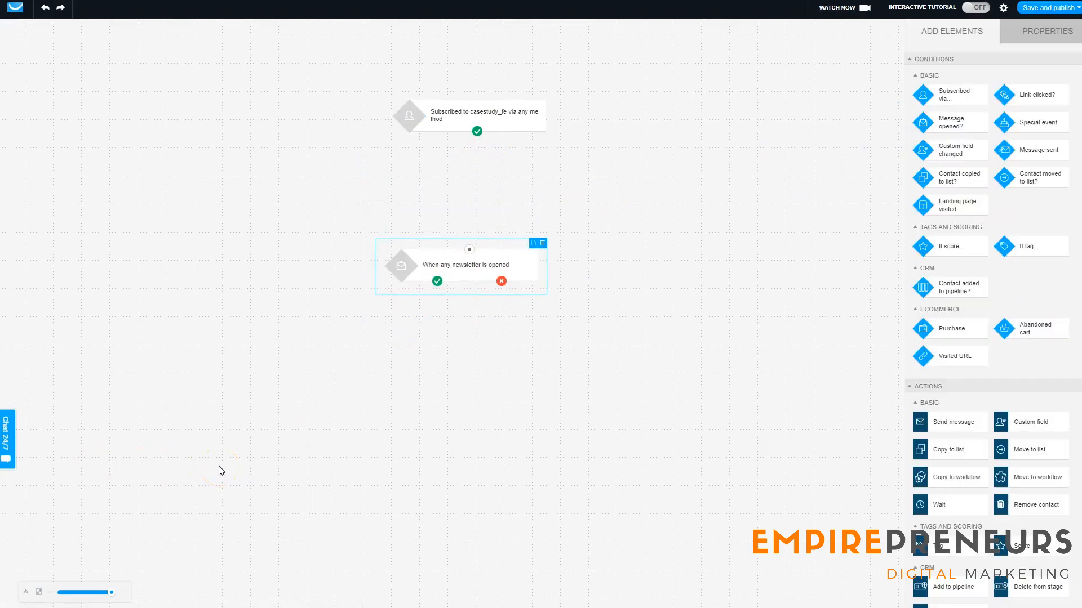
{"action": "key", "text": "ctrl+z"}
- Move the message-opened condition up beneath the Send message action and set that action to send top_fb_ad_free_01
{"action": "left_click_drag", "start_coordinate": [480, 255], "coordinate": [465, 239]}
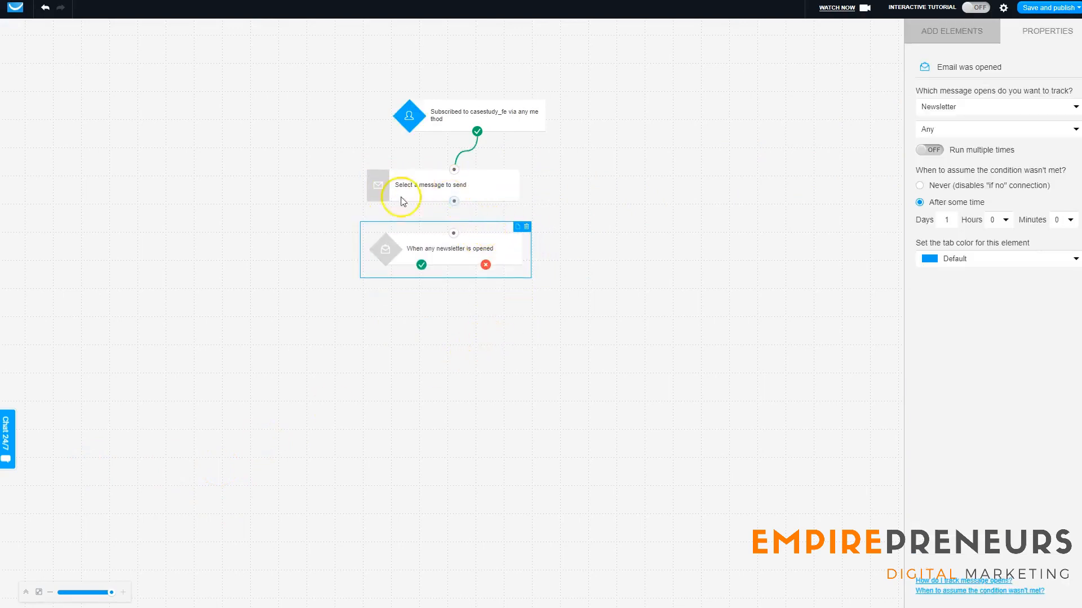
{"action": "left_click", "coordinate": [451, 189]}
{"action": "left_click", "coordinate": [1000, 142]}
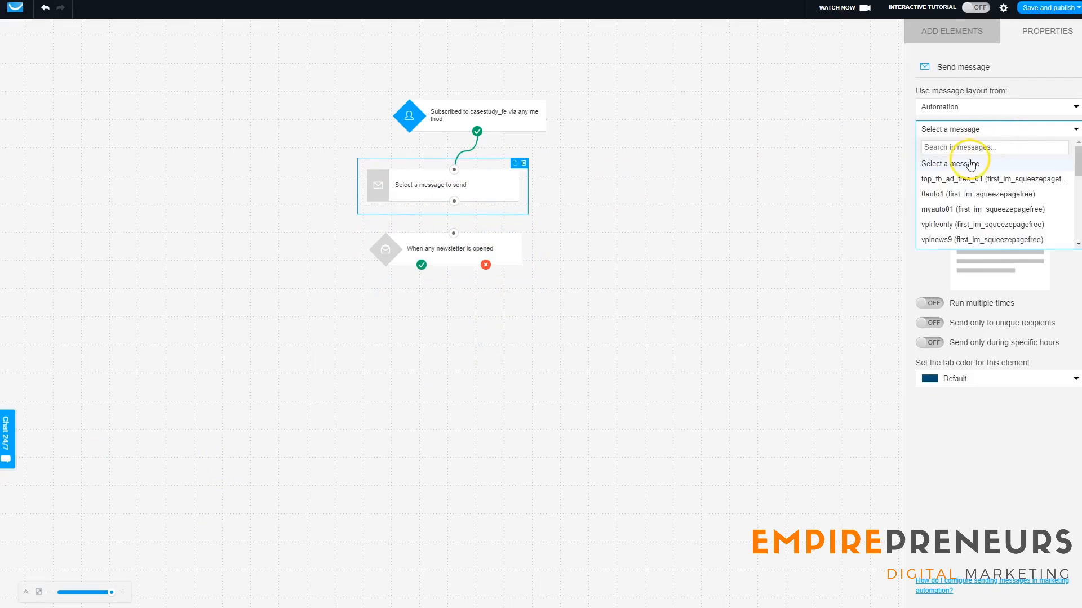
{"action": "left_click", "coordinate": [977, 180]}
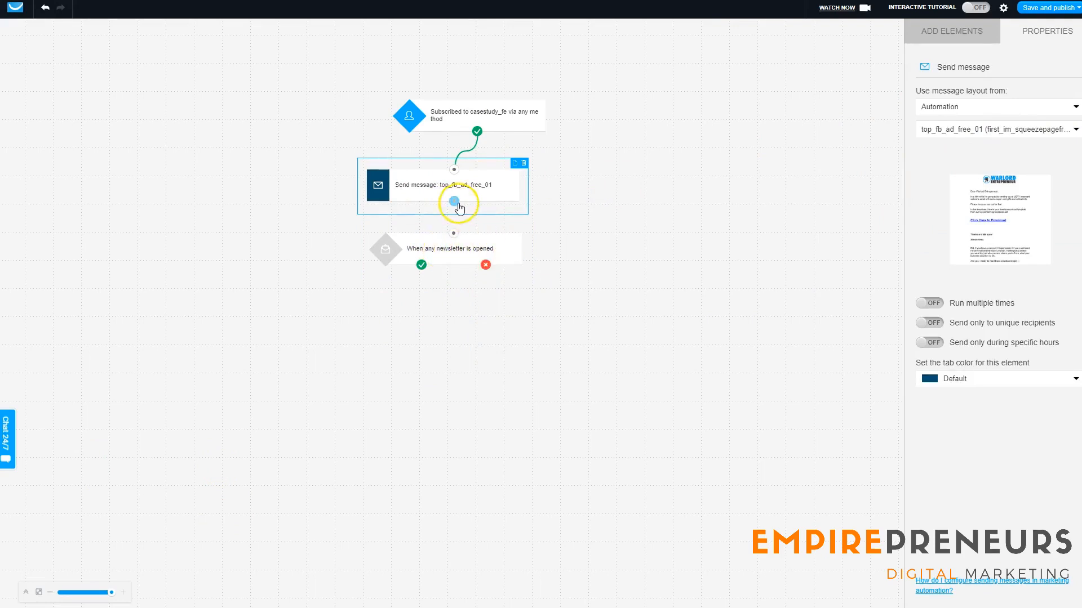
- Connect the Send message action to the message-opened condition and stagger the two elements horizontally
{"action": "left_click_drag", "start_coordinate": [454, 202], "coordinate": [454, 236]}
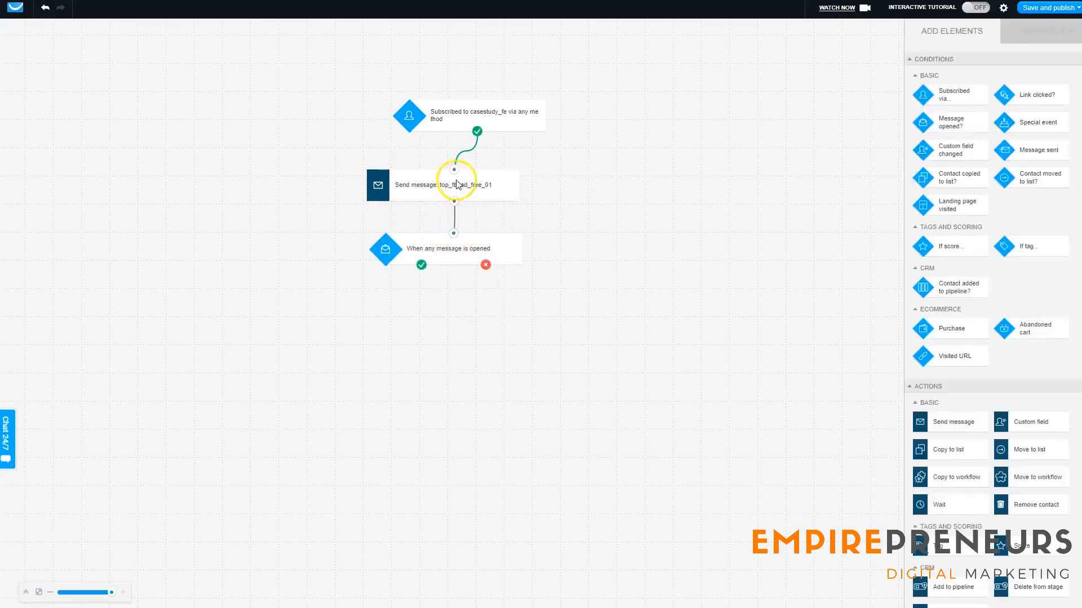
{"action": "left_click_drag", "start_coordinate": [440, 188], "coordinate": [415, 188]}
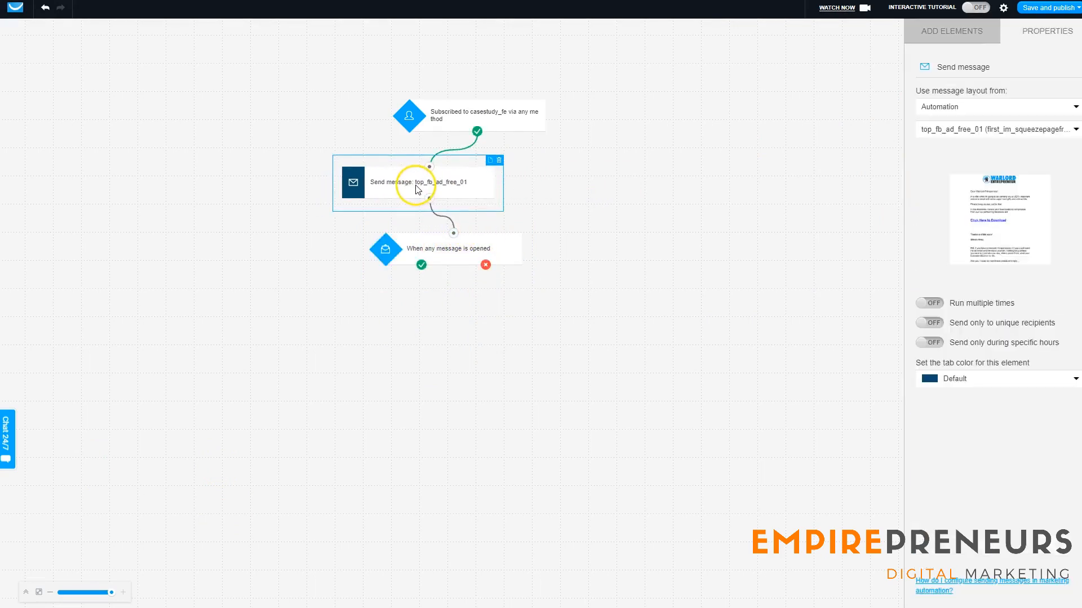
{"action": "mouse_move", "coordinate": [460, 253]}
{"action": "left_mouse_down"}
{"action": "mouse_move", "coordinate": [449, 263]}
{"action": "mouse_move", "coordinate": [467, 255]}
{"action": "left_mouse_up"}
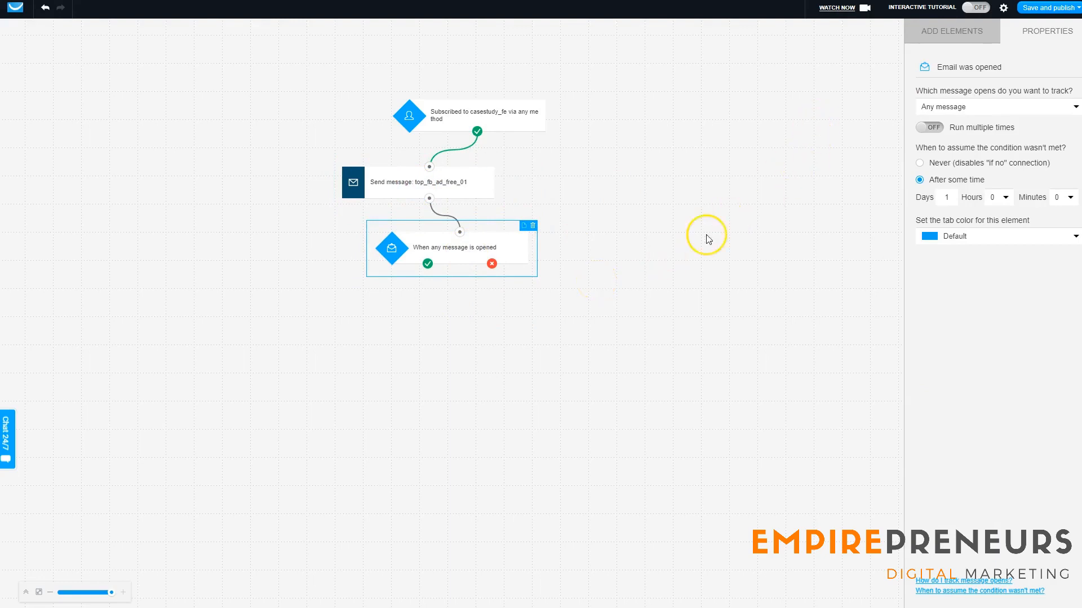
- Add a Wait action below the message-opened condition and connect it to the condition's "no" output
{"action": "left_click", "coordinate": [962, 41]}
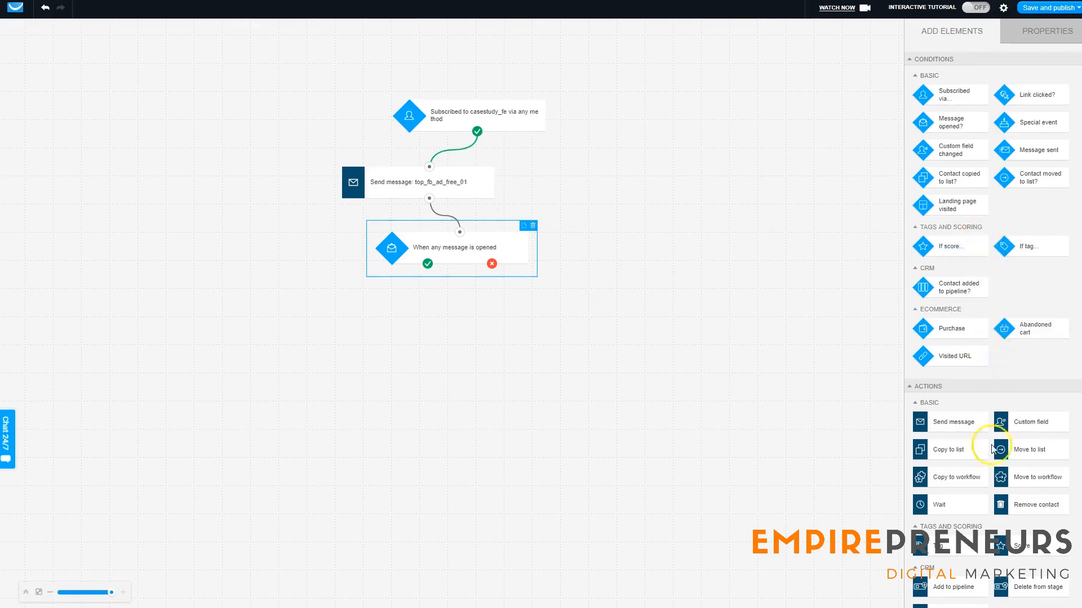
{"action": "left_click_drag", "start_coordinate": [961, 503], "coordinate": [546, 312]}
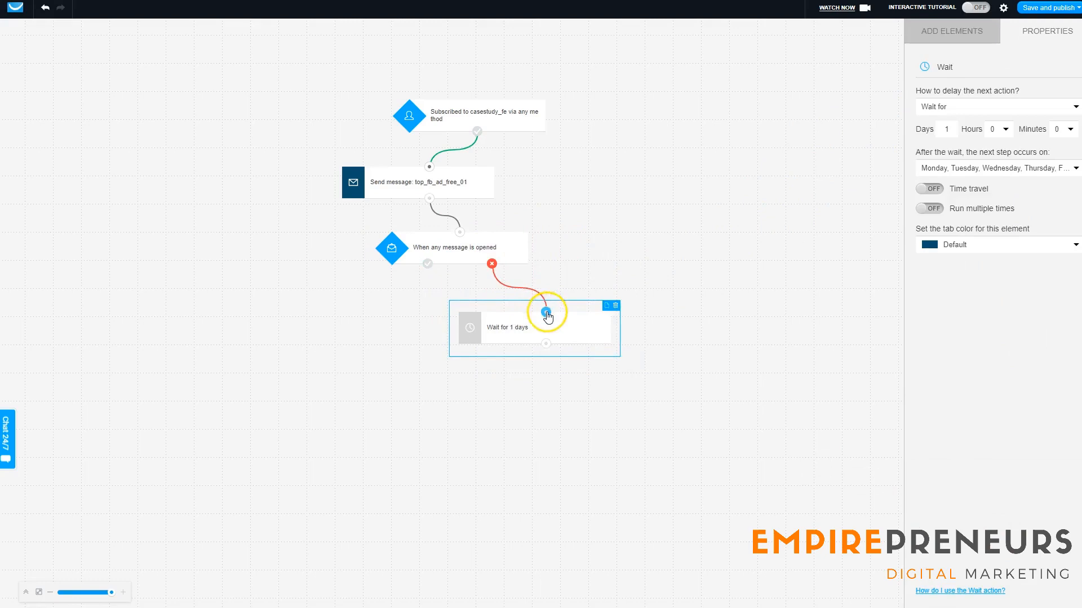
- Set the Wait action's delay to 0 days and 12 hours, and nudge the element slightly up and to the right
{"action": "left_click", "coordinate": [514, 326]}
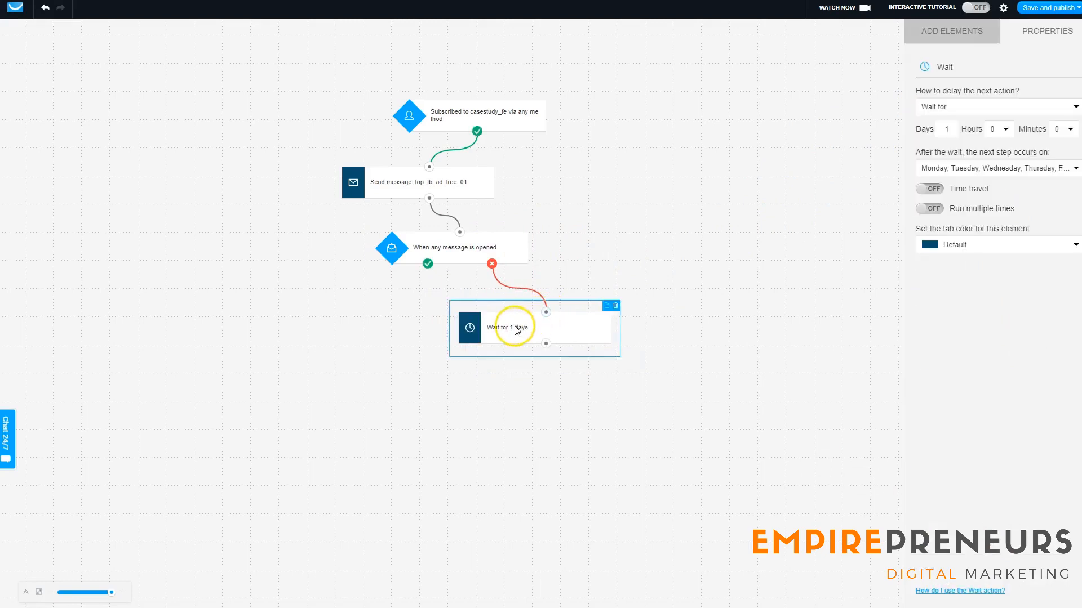
{"action": "left_click", "coordinate": [1000, 130]}
{"action": "scroll", "coordinate": [998, 192], "scroll_direction": "down", "scroll_amount": 3}
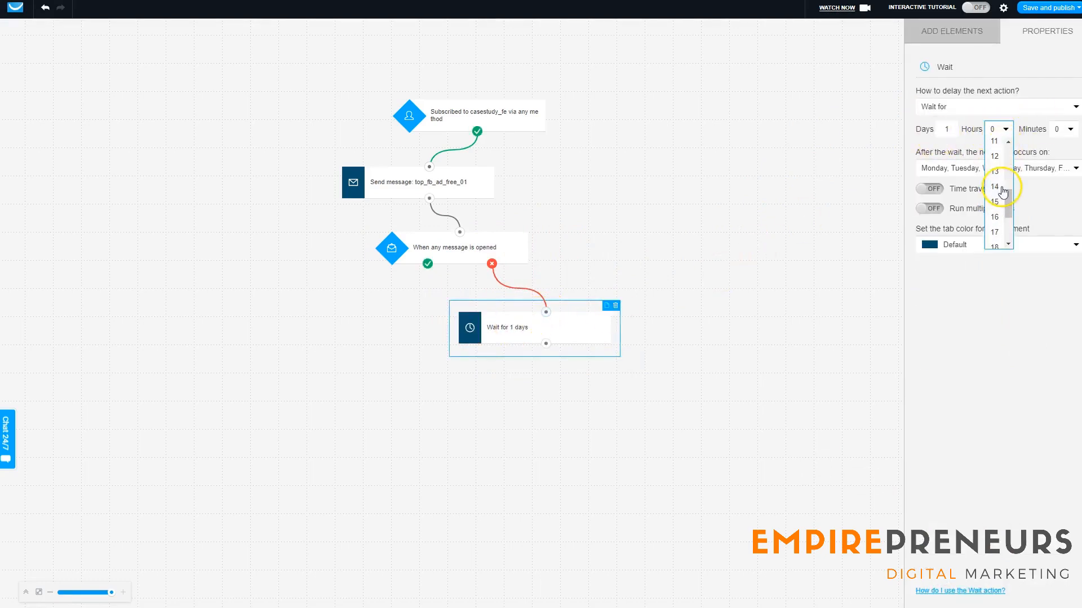
{"action": "left_click", "coordinate": [995, 161]}
{"action": "left_click", "coordinate": [946, 129]}
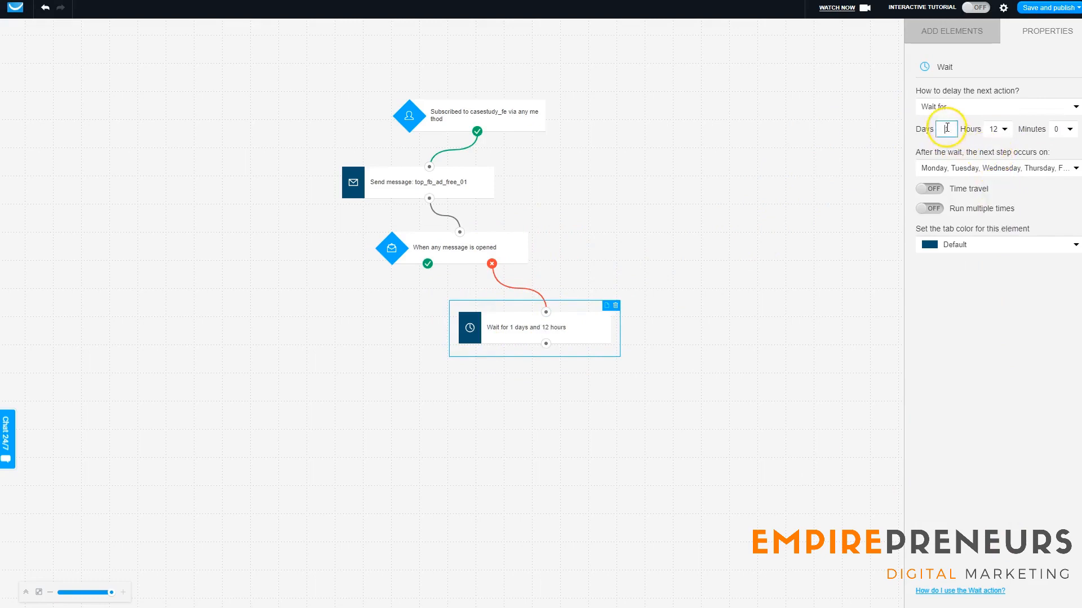
{"action": "key", "text": "BackSpace"}
{"action": "left_click", "coordinate": [693, 258]}
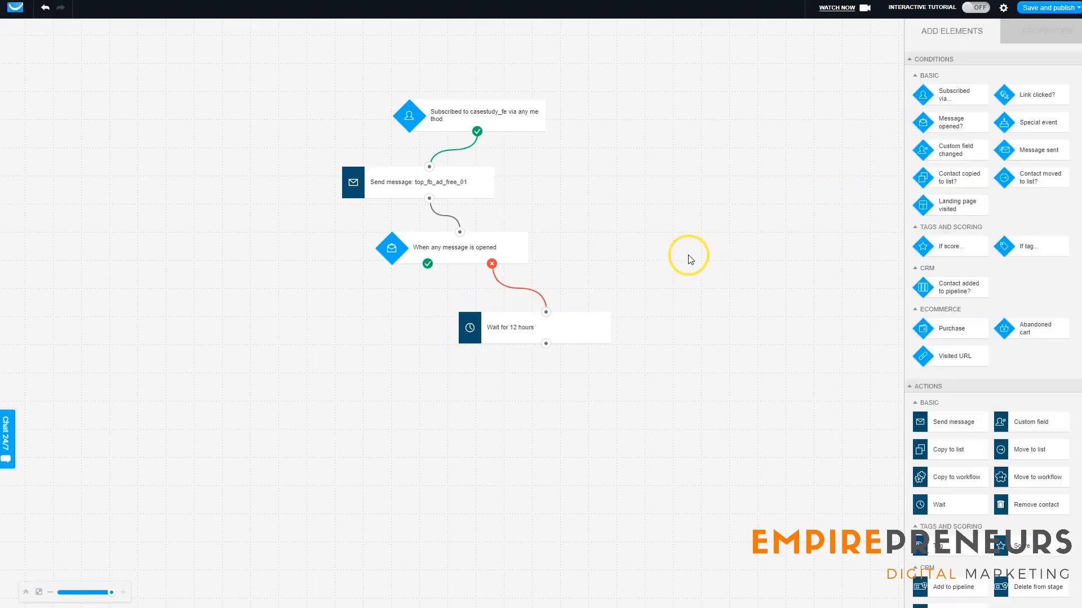
{"action": "left_click", "coordinate": [572, 330]}
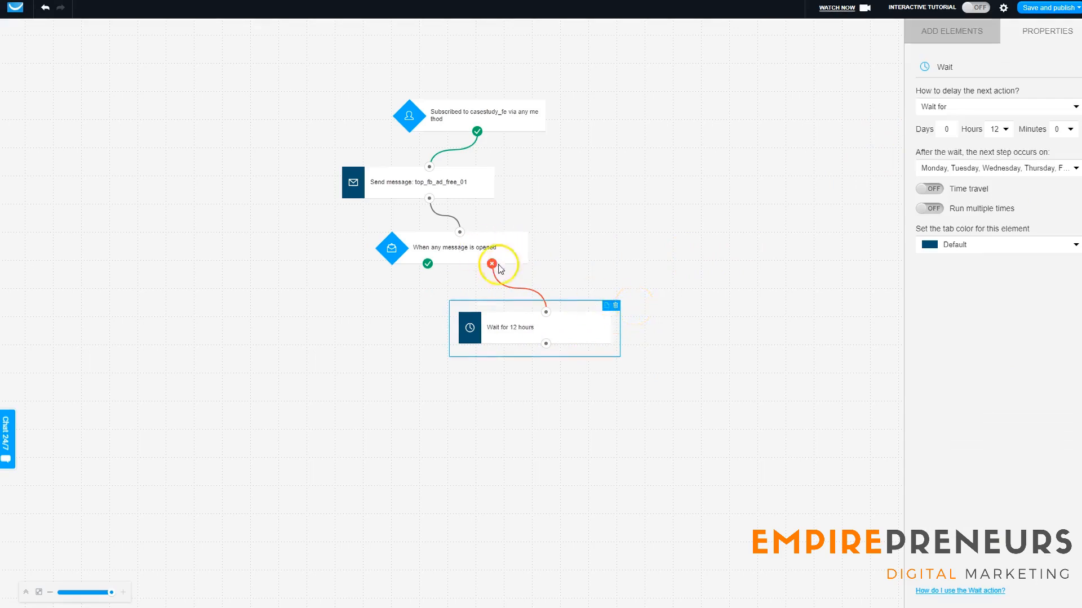
{"action": "left_click_drag", "start_coordinate": [580, 337], "coordinate": [593, 331]}
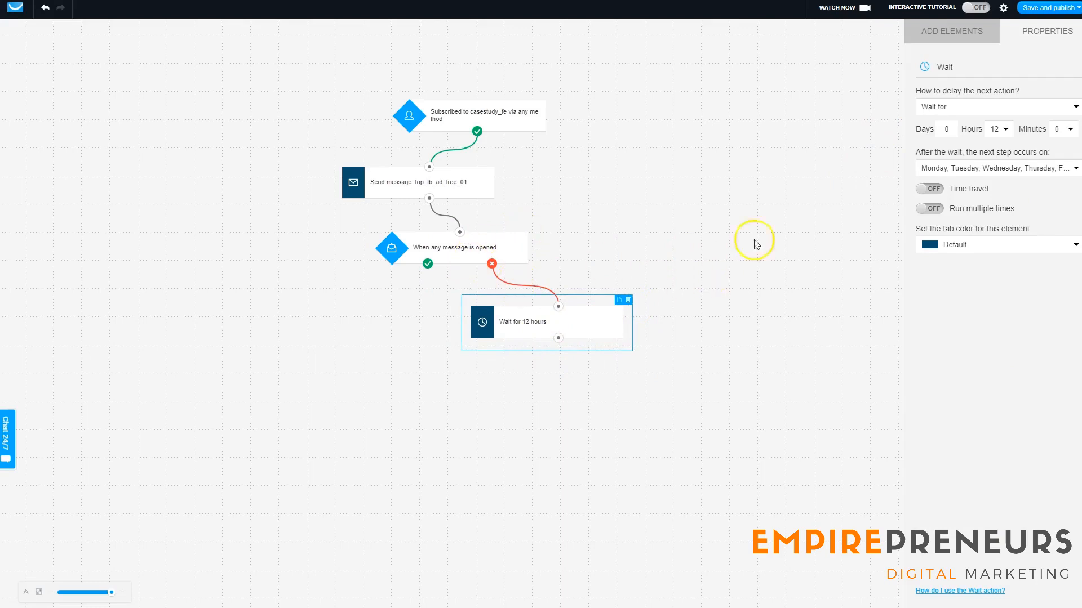
- Add a Send message action below the 12-hour Wait, connect it to the Wait, and set it to send 0auto1
{"action": "left_click", "coordinate": [951, 33]}
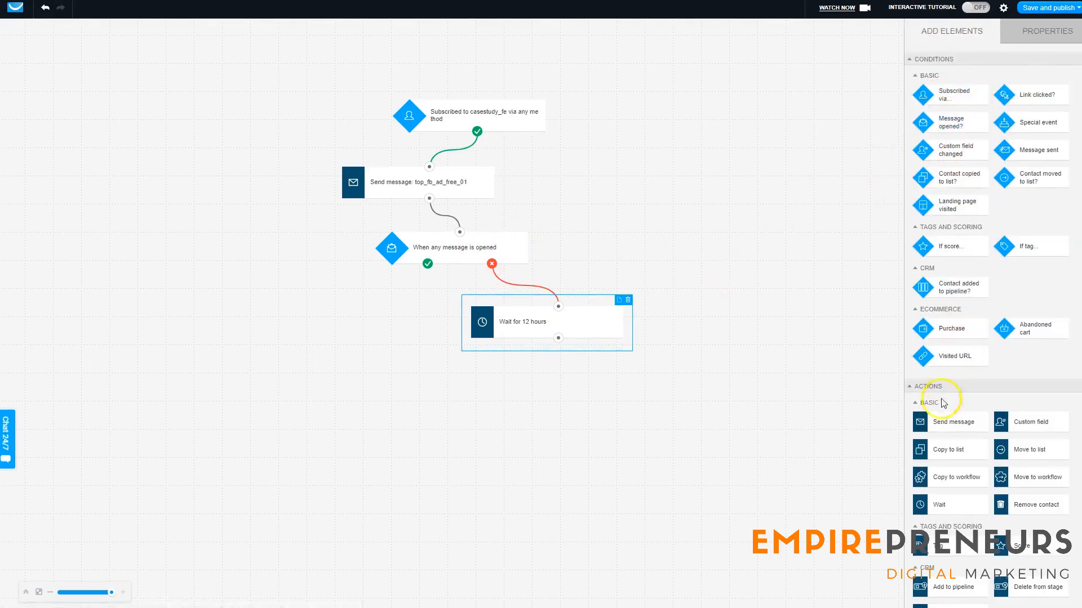
{"action": "left_click_drag", "start_coordinate": [958, 422], "coordinate": [589, 401]}
{"action": "mouse_move", "coordinate": [560, 338]}
{"action": "left_mouse_down"}
{"action": "mouse_move", "coordinate": [601, 406]}
{"action": "mouse_move", "coordinate": [640, 391]}
{"action": "mouse_move", "coordinate": [678, 408]}
{"action": "left_mouse_up"}
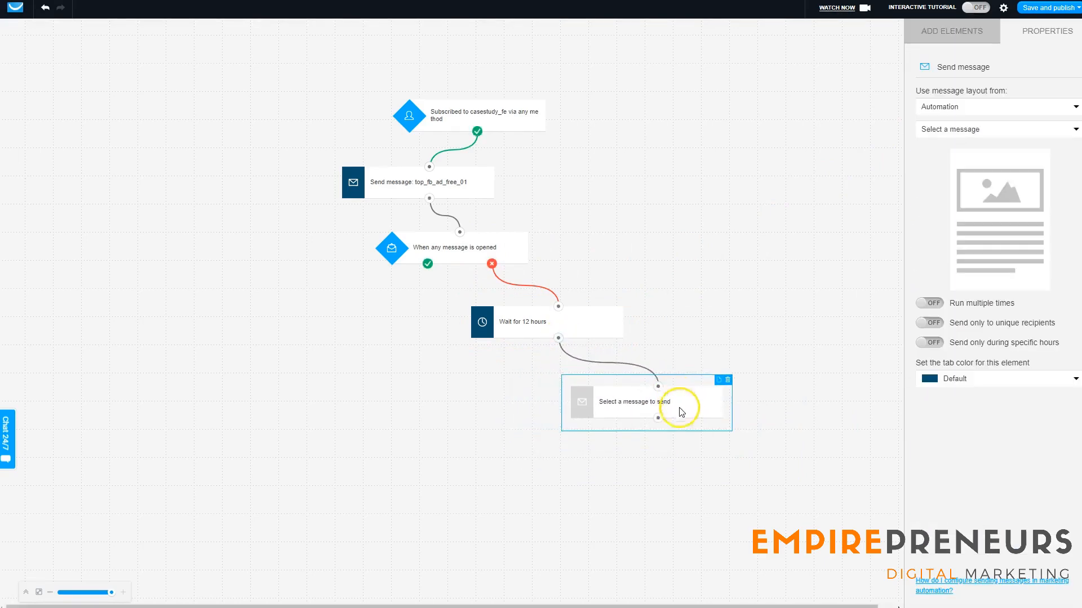
{"action": "left_click", "coordinate": [991, 134]}
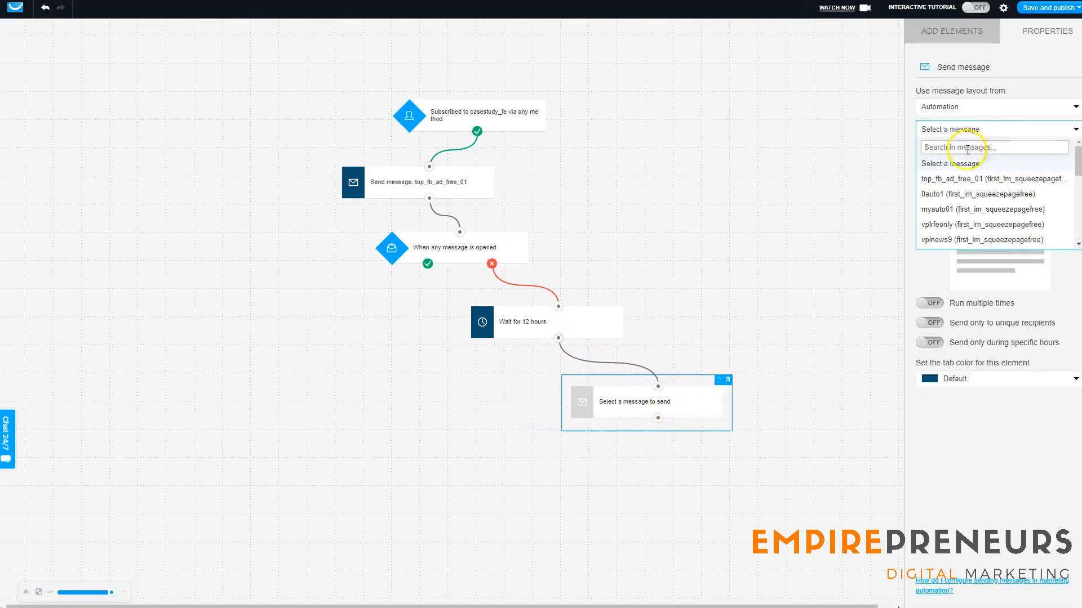
{"action": "left_click", "coordinate": [971, 197]}
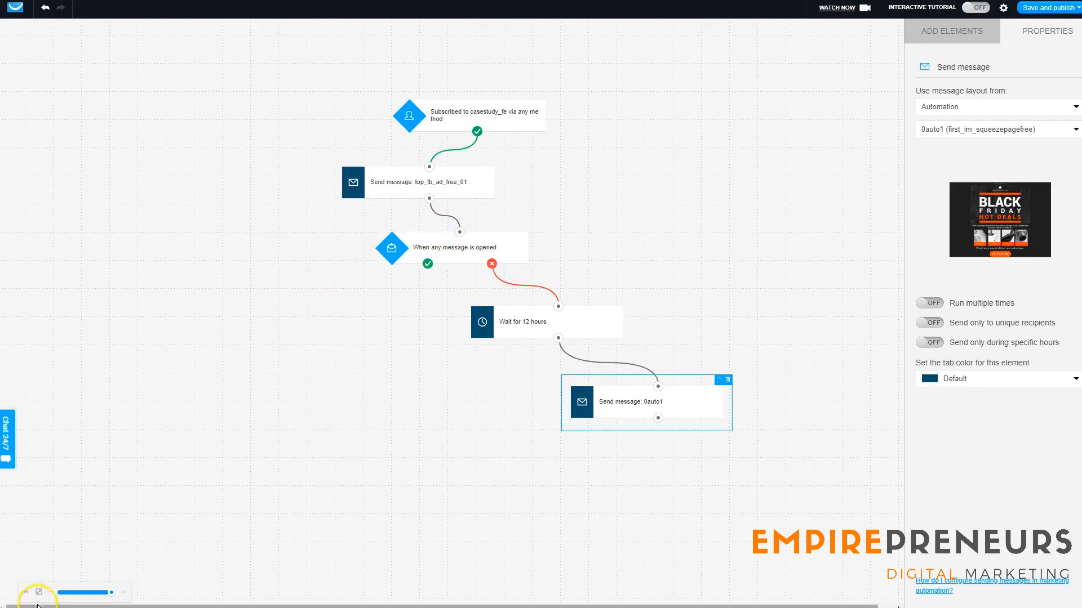
- Add a Send message action on the opened condition's "yes" output and set it to send top_fb_ad_free_01
{"action": "left_click", "coordinate": [961, 35]}
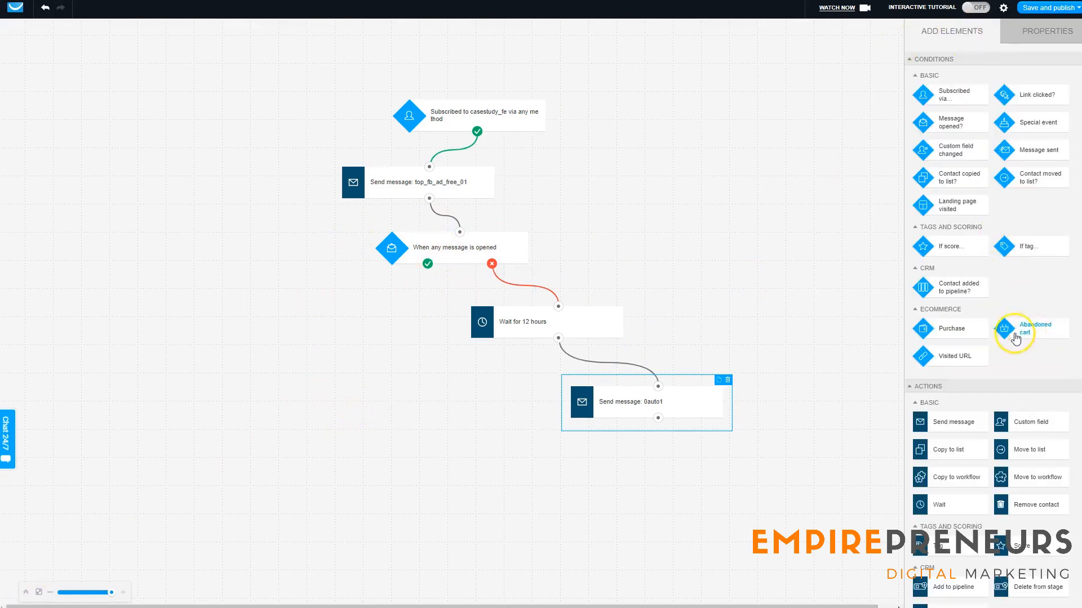
{"action": "left_click_drag", "start_coordinate": [946, 438], "coordinate": [341, 314]}
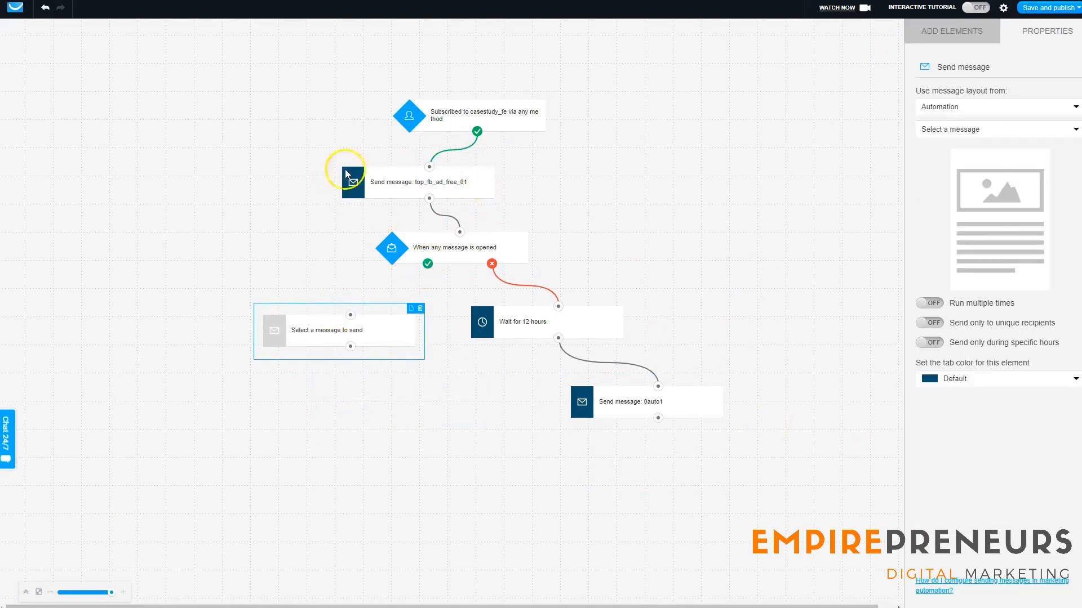
{"action": "left_click_drag", "start_coordinate": [428, 263], "coordinate": [351, 316]}
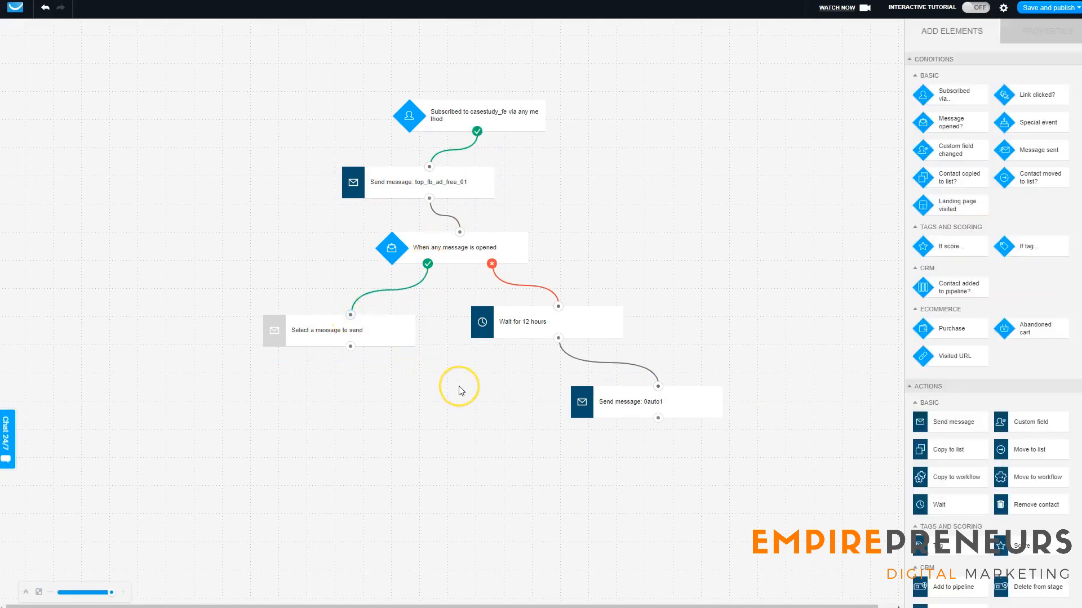
{"action": "left_click", "coordinate": [374, 330]}
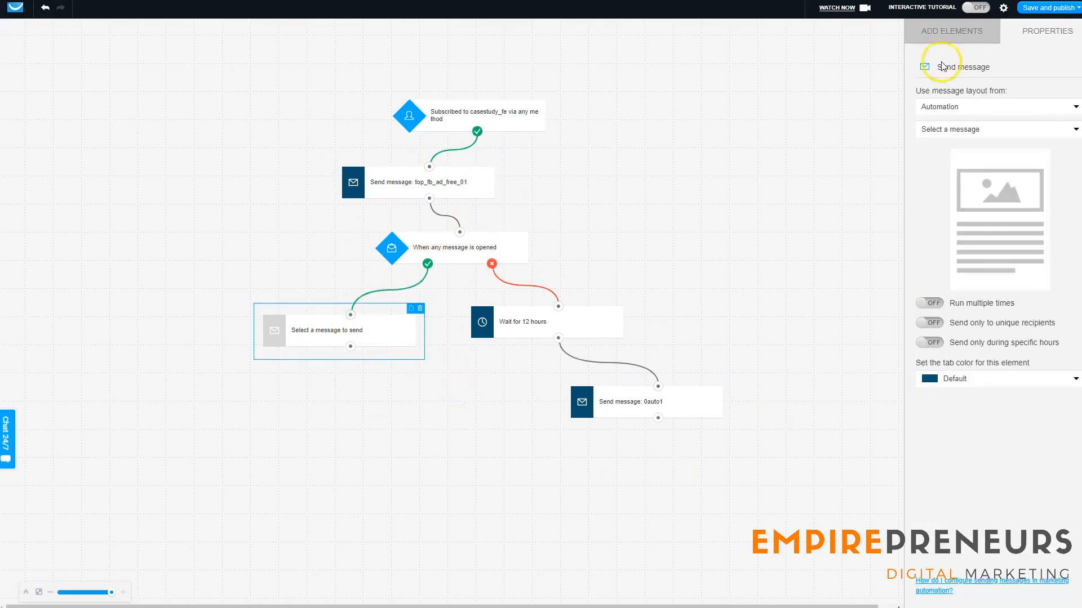
{"action": "left_click", "coordinate": [991, 130]}
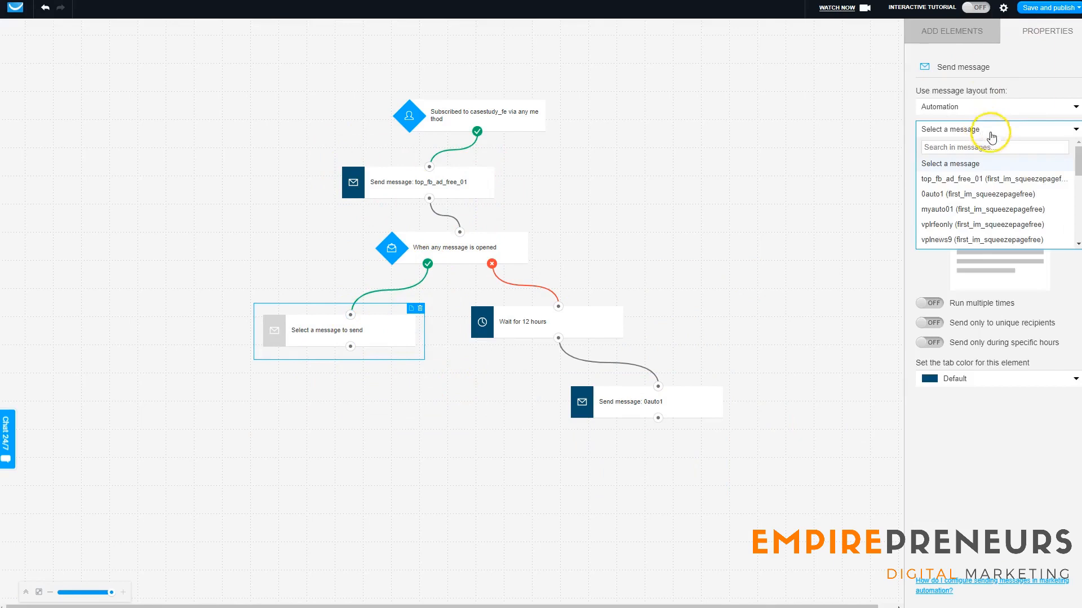
{"action": "left_click", "coordinate": [989, 179]}
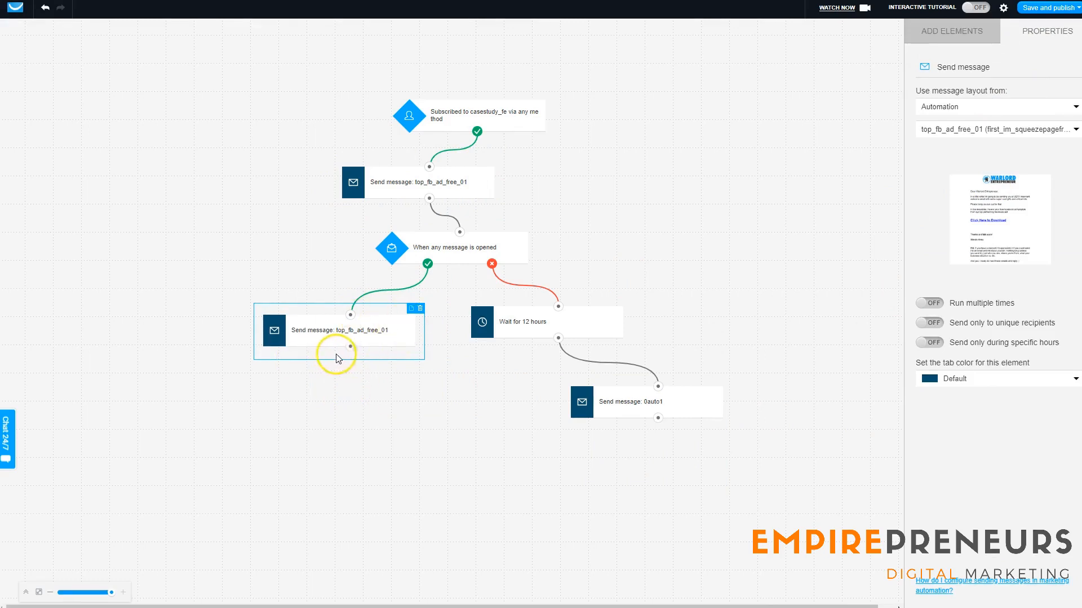
- Add a message-opened condition connected beneath the "yes" branch's Send message action, with a spare Send message action placed below it
{"action": "left_click", "coordinate": [970, 32]}
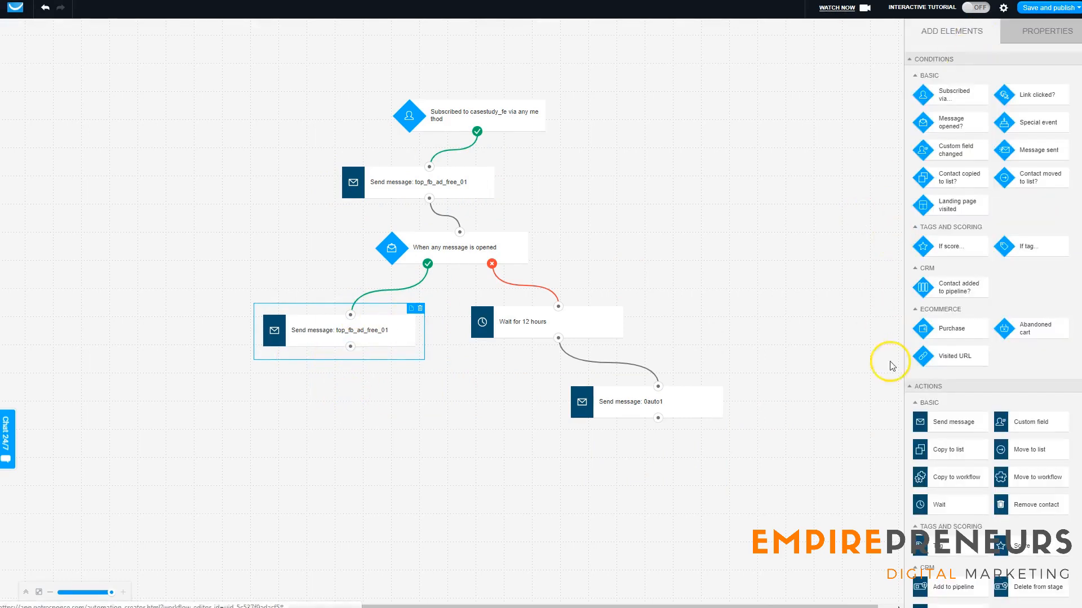
{"action": "left_click_drag", "start_coordinate": [951, 428], "coordinate": [302, 423]}
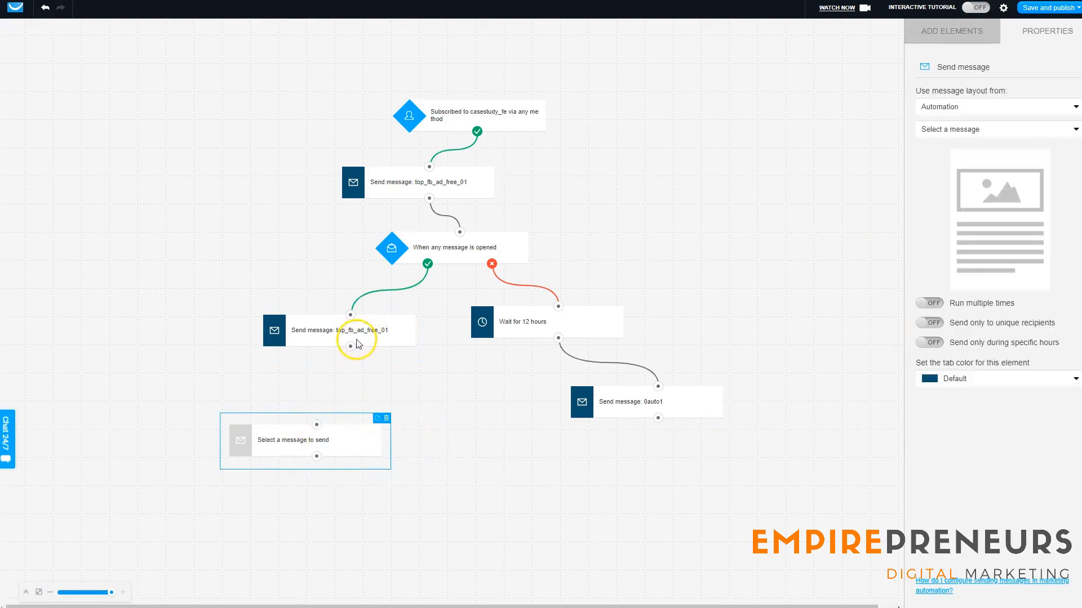
{"action": "left_click", "coordinate": [950, 31]}
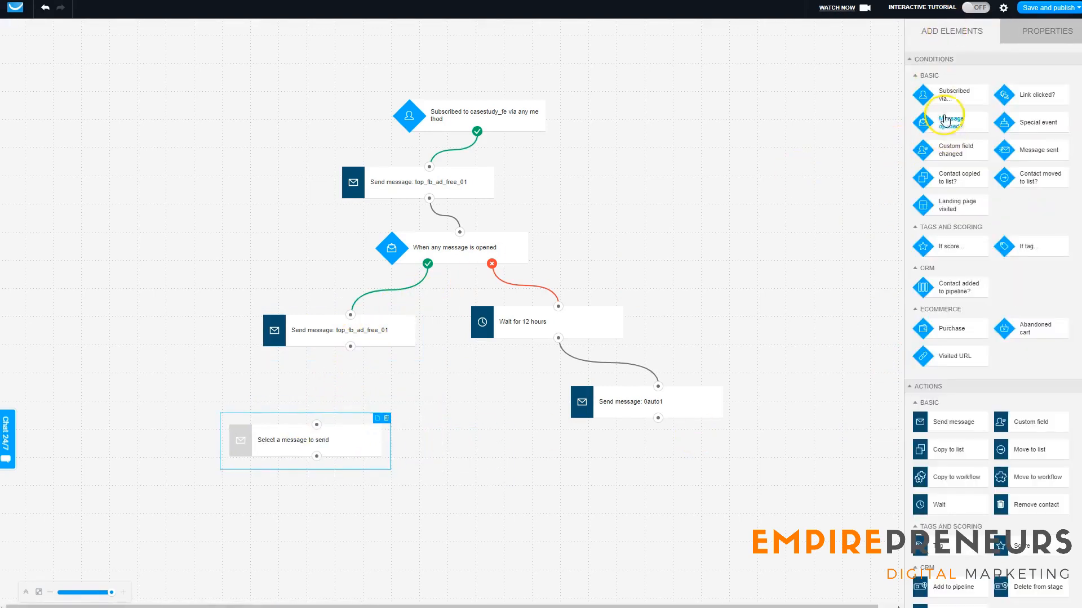
{"action": "left_click_drag", "start_coordinate": [973, 131], "coordinate": [234, 464]}
{"action": "left_click_drag", "start_coordinate": [309, 499], "coordinate": [376, 391]}
{"action": "left_click_drag", "start_coordinate": [231, 442], "coordinate": [338, 518]}
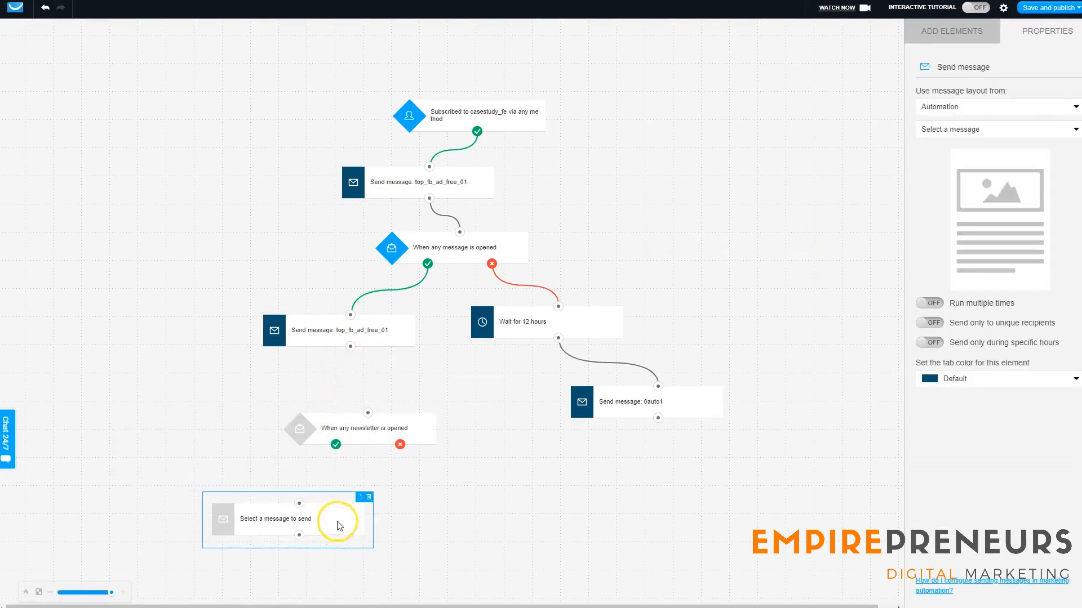
{"action": "left_click_drag", "start_coordinate": [357, 361], "coordinate": [362, 402]}
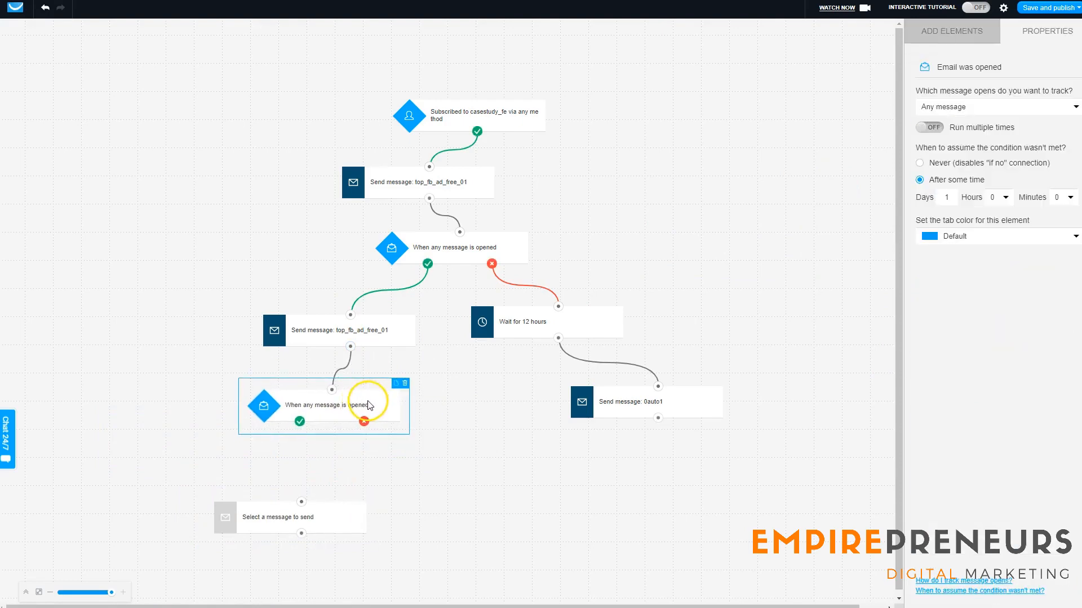
- Add a Send message action below the second message-opened condition and connect it to the condition's "yes" output
{"action": "left_click", "coordinate": [993, 43]}
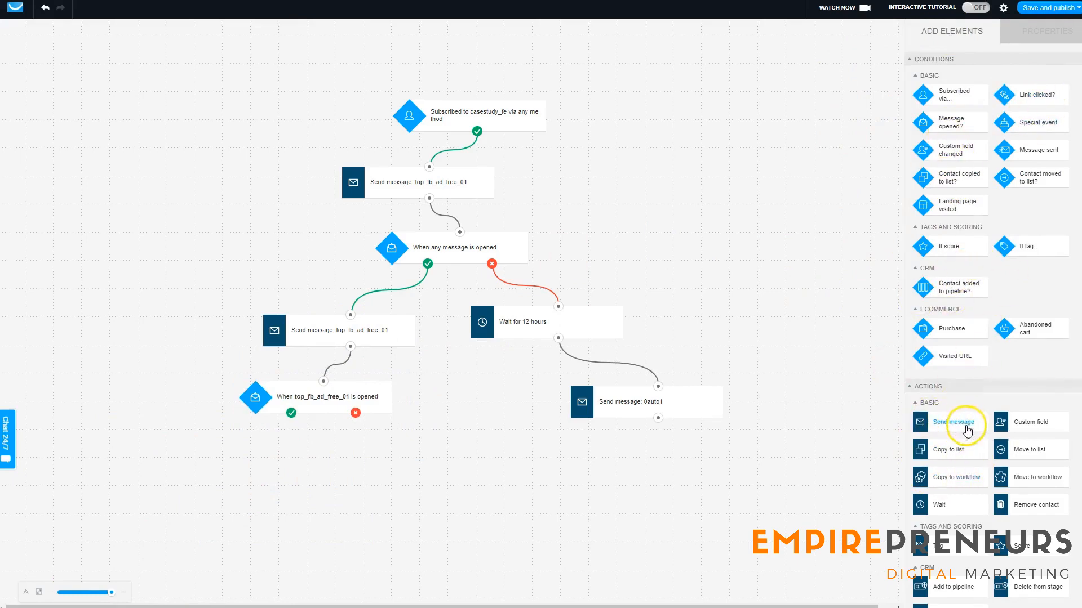
{"action": "left_click_drag", "start_coordinate": [956, 428], "coordinate": [287, 465]}
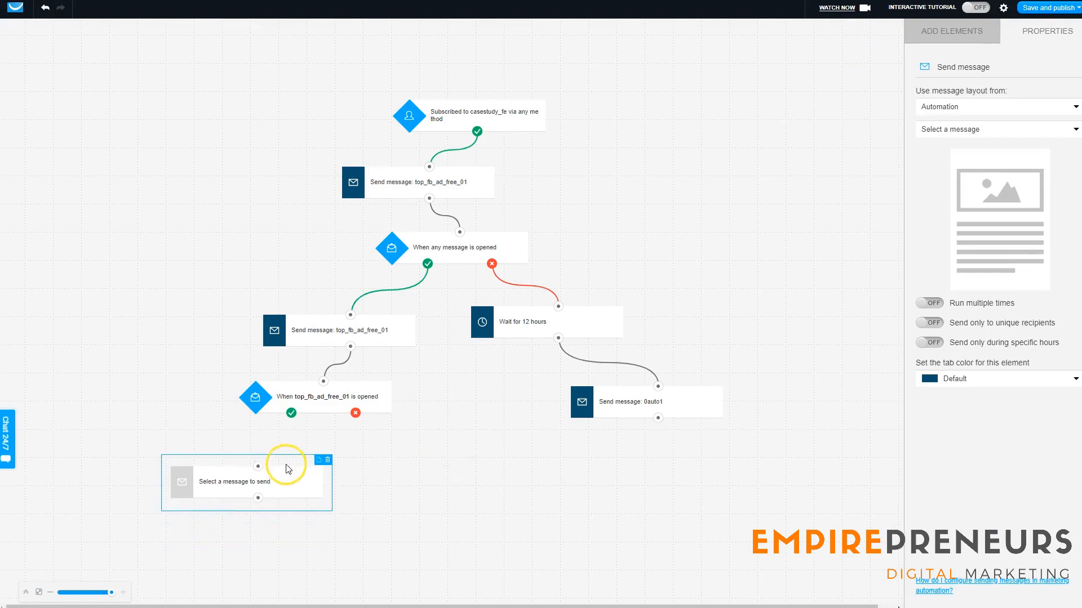
{"action": "left_click_drag", "start_coordinate": [292, 413], "coordinate": [258, 466]}
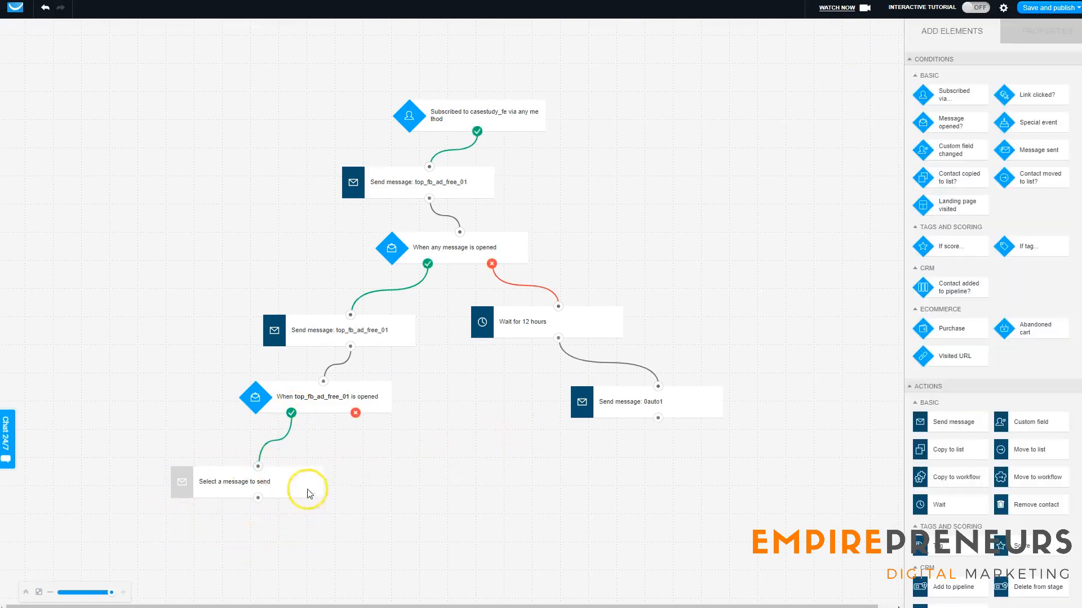
- Place a Link clicked condition beneath the newest Send message action and set that action to send top_fb_ad_free_01
{"action": "left_click_drag", "start_coordinate": [1040, 100], "coordinate": [219, 547]}
{"action": "left_click_drag", "start_coordinate": [417, 534], "coordinate": [440, 491]}
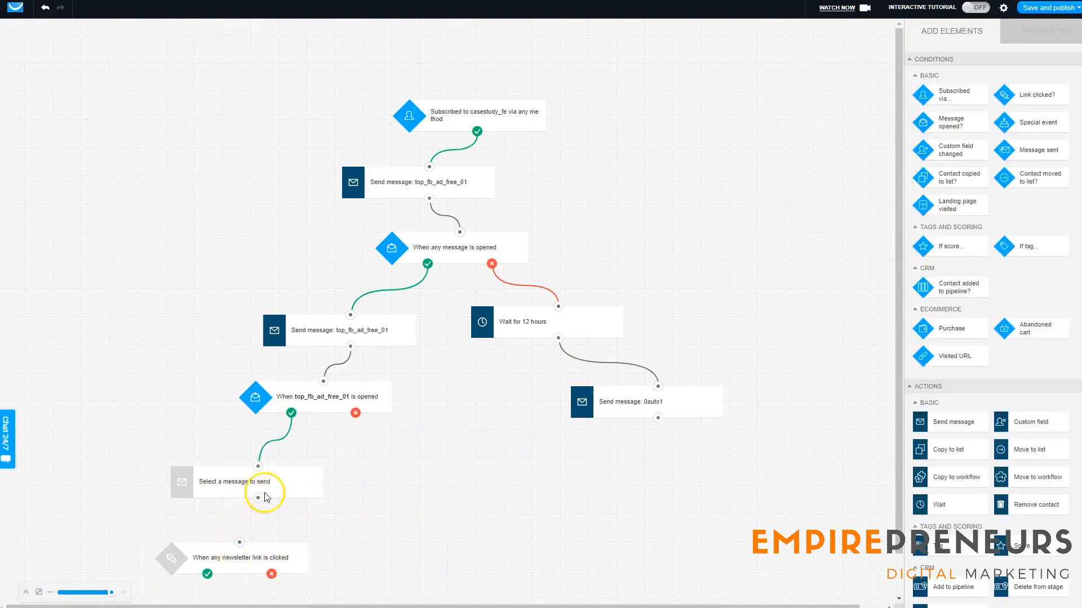
{"action": "mouse_move", "coordinate": [261, 496]}
{"action": "left_mouse_down"}
{"action": "mouse_move", "coordinate": [256, 509]}
{"action": "mouse_move", "coordinate": [265, 496]}
{"action": "left_mouse_up"}
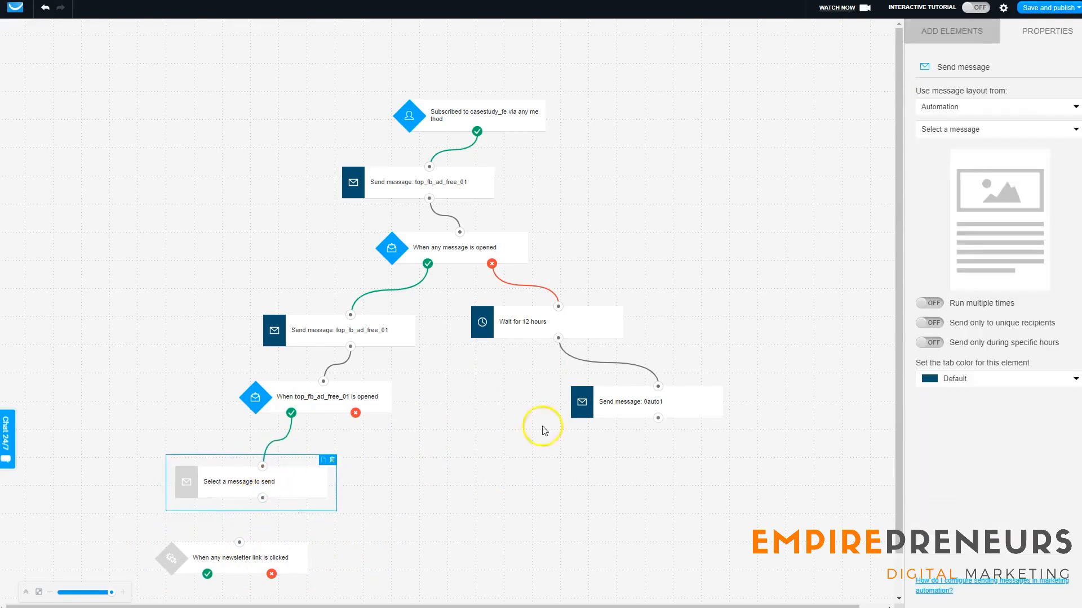
{"action": "left_click", "coordinate": [975, 129]}
{"action": "left_click", "coordinate": [958, 180]}
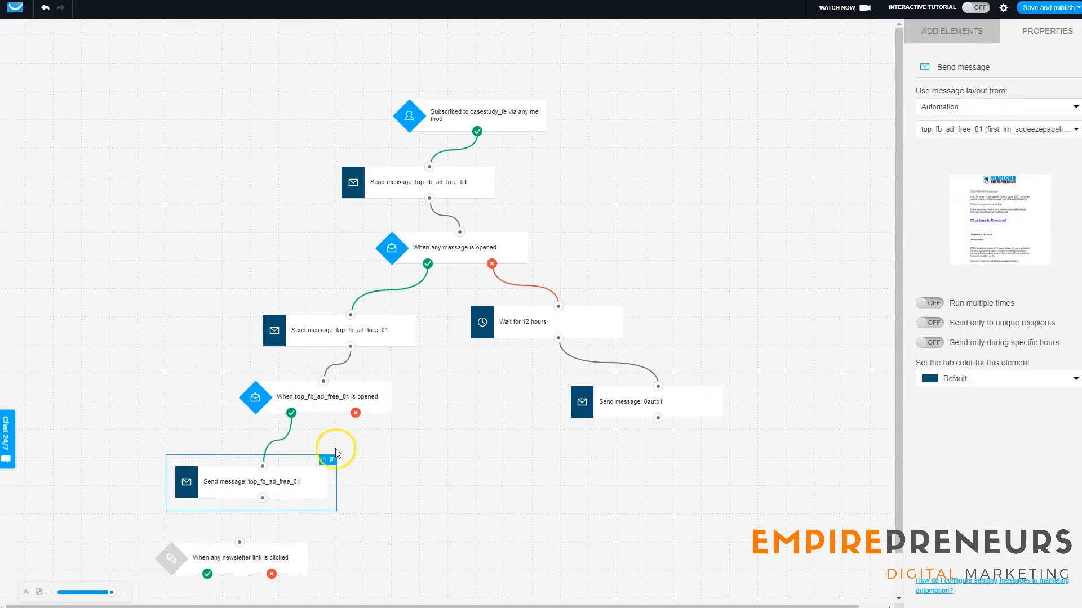
- Connect the lowest Send message action to the link-clicked condition beneath it
{"action": "left_click", "coordinate": [265, 525]}
{"action": "left_click_drag", "start_coordinate": [263, 498], "coordinate": [241, 545]}
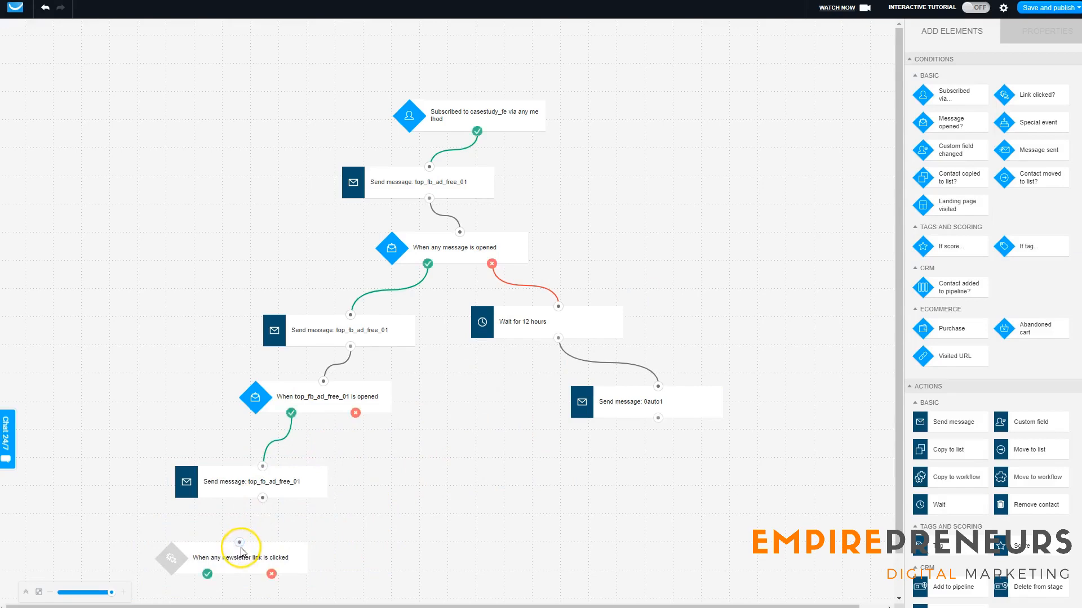
{"action": "left_click_drag", "start_coordinate": [262, 498], "coordinate": [239, 542]}
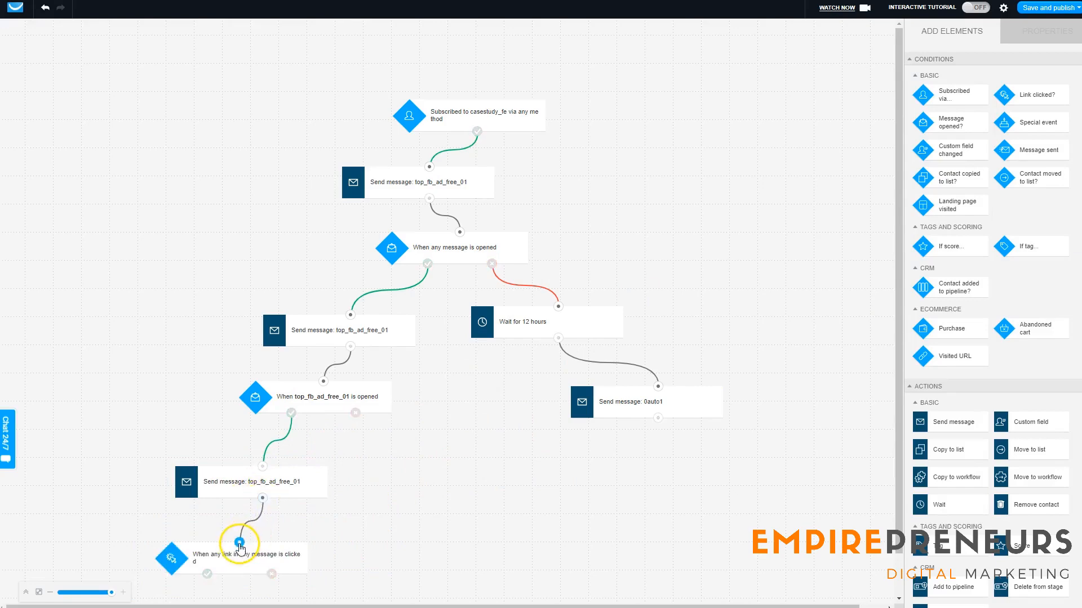
{"action": "left_click_drag", "start_coordinate": [366, 525], "coordinate": [459, 401]}
{"action": "left_click_drag", "start_coordinate": [467, 495], "coordinate": [583, 476]}
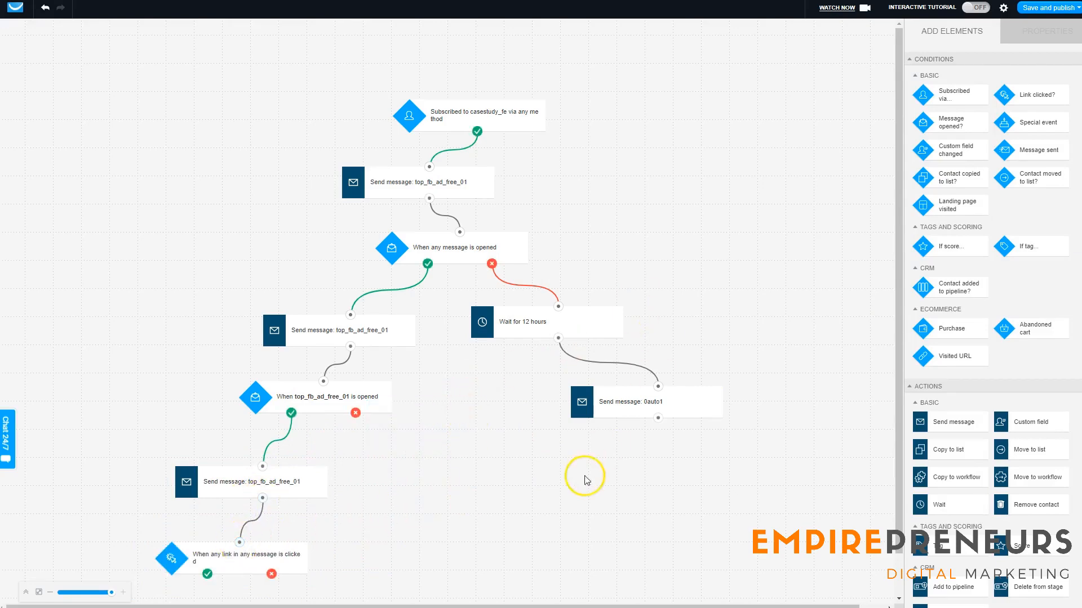
- Try an If tag condition with a new tag connected beneath the 0auto1 message action, and delete the condition
{"action": "scroll", "coordinate": [563, 487], "scroll_direction": "down", "scroll_amount": 1}
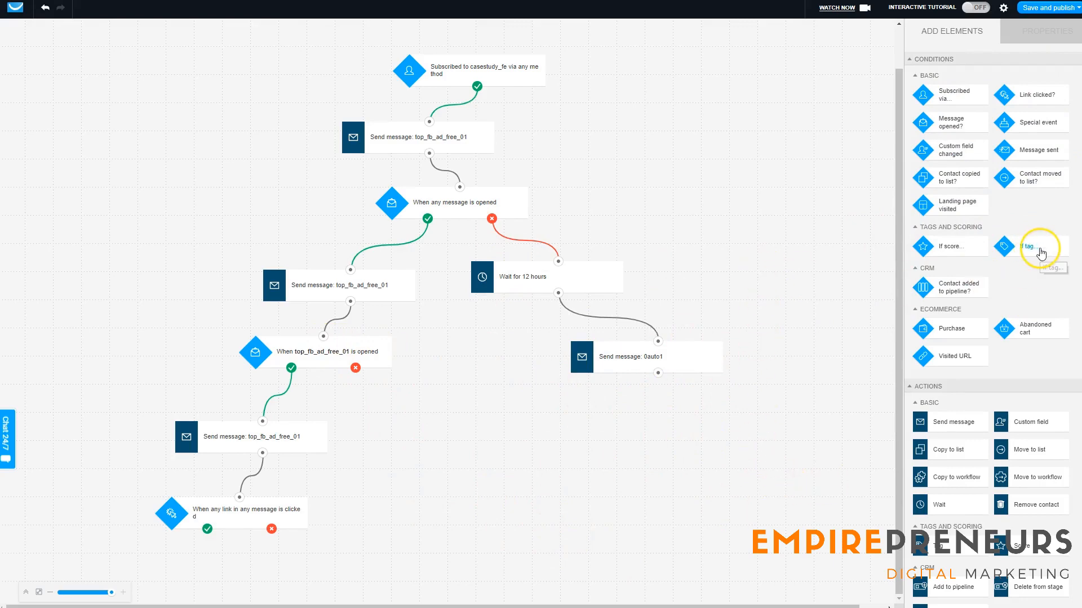
{"action": "left_click_drag", "start_coordinate": [1040, 253], "coordinate": [658, 419]}
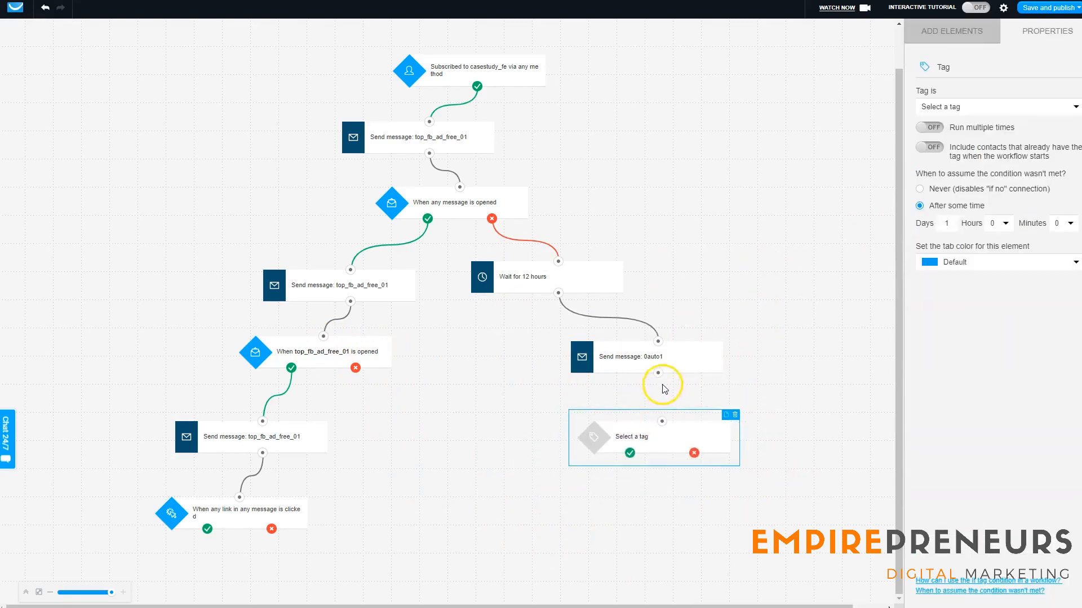
{"action": "left_click_drag", "start_coordinate": [658, 373], "coordinate": [665, 427]}
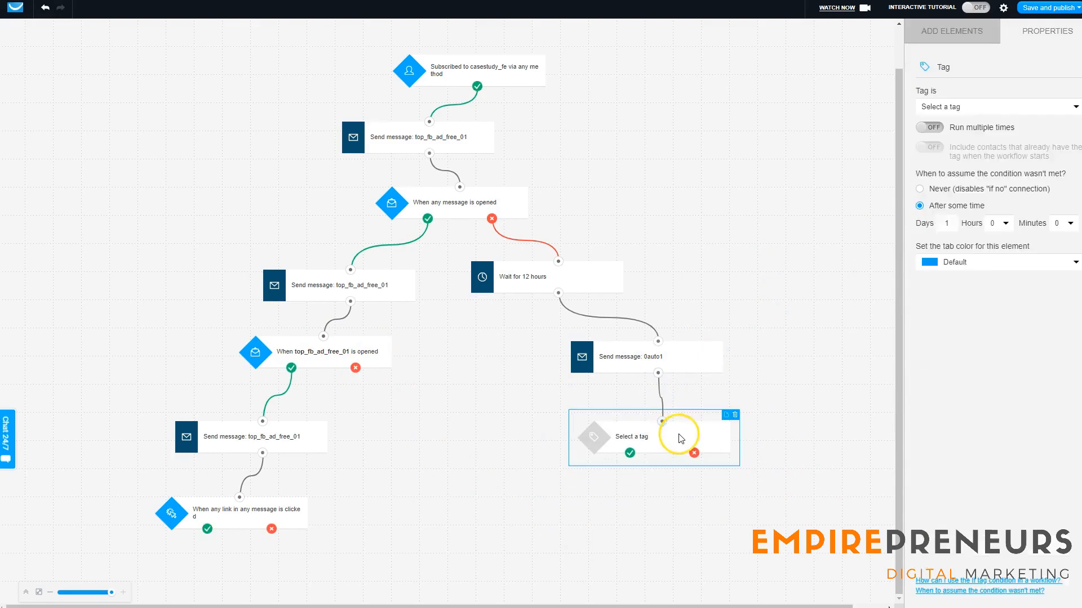
{"action": "left_click", "coordinate": [1000, 106]}
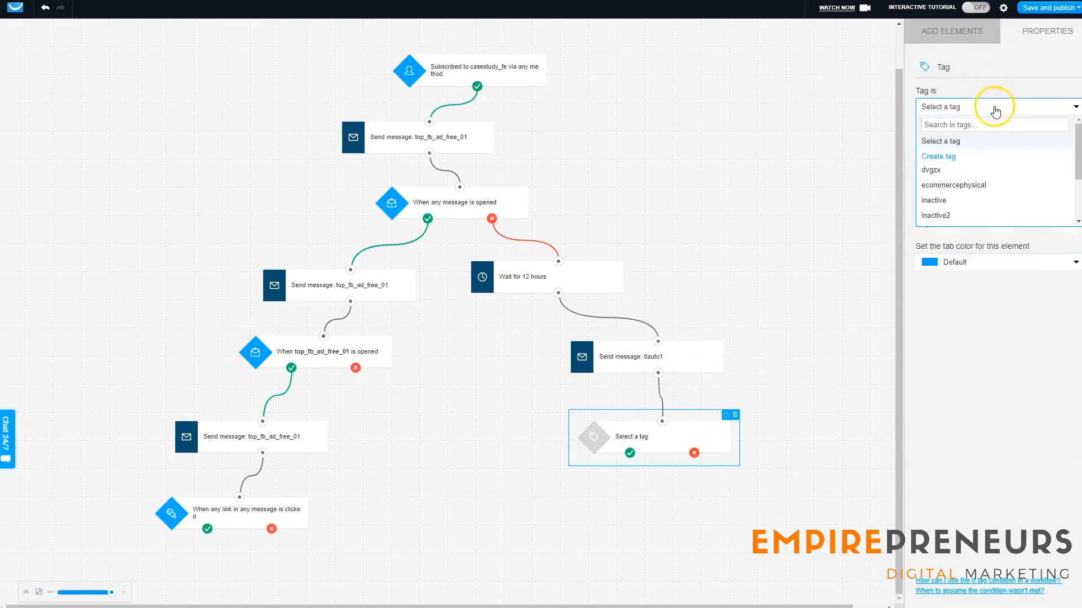
{"action": "left_click", "coordinate": [955, 164]}
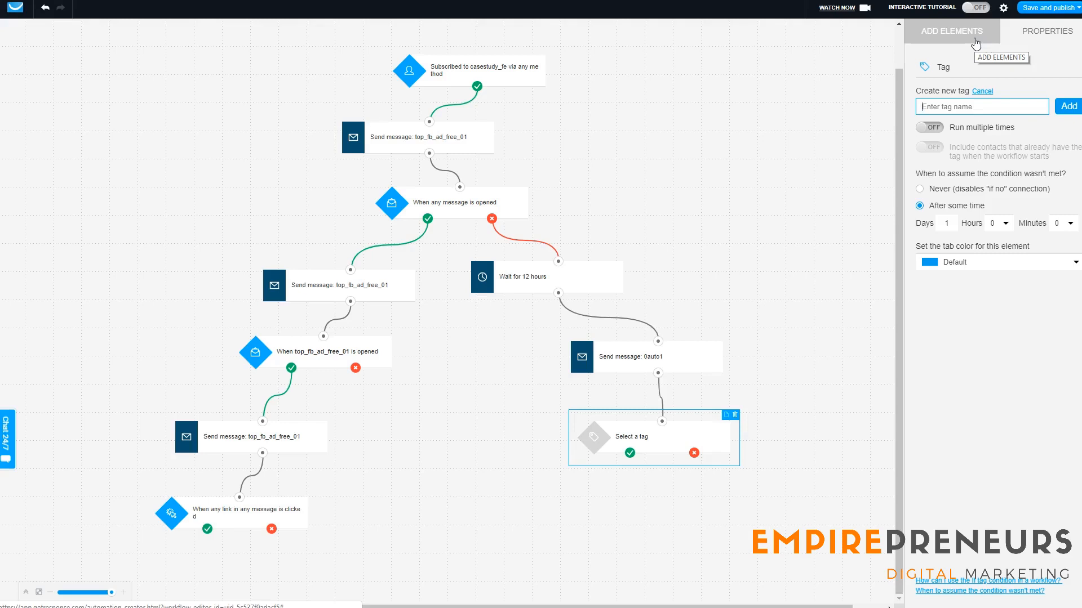
{"action": "left_click", "coordinate": [927, 43]}
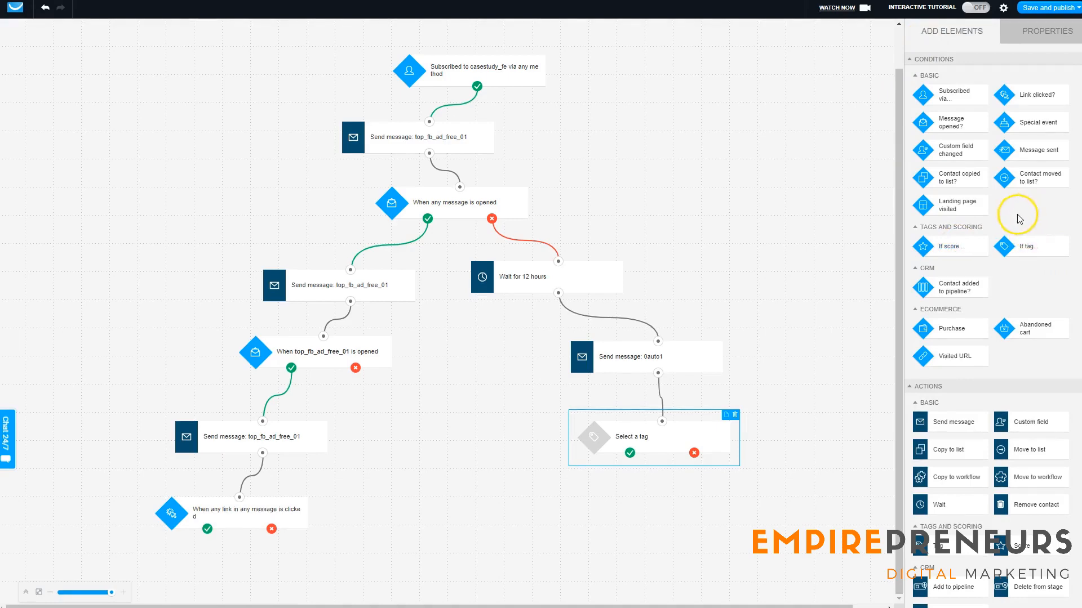
{"action": "scroll", "coordinate": [996, 310], "scroll_direction": "down", "scroll_amount": 3}
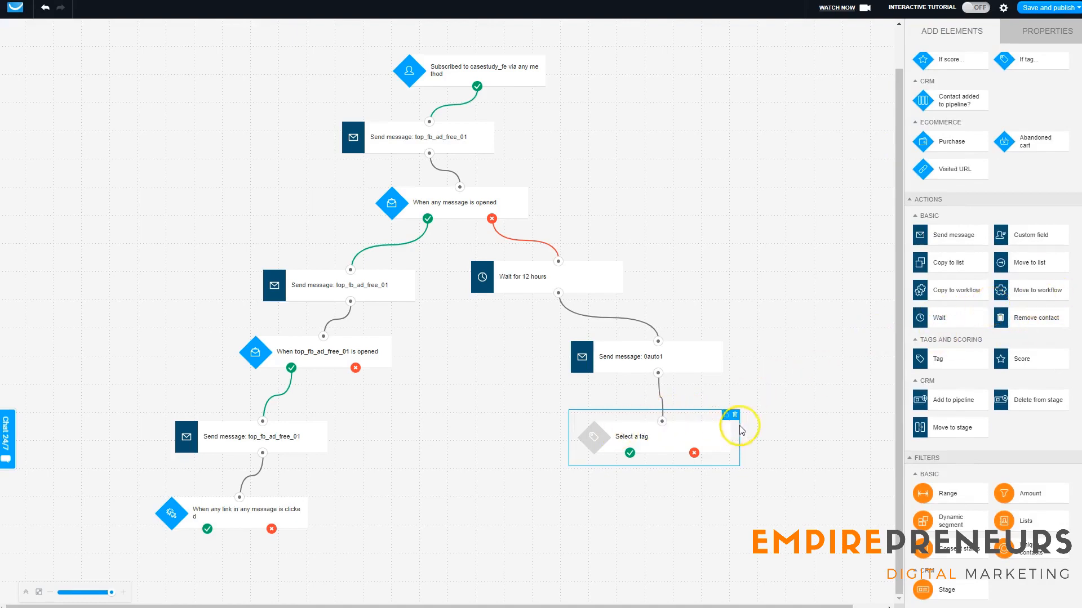
{"action": "left_click", "coordinate": [735, 414]}
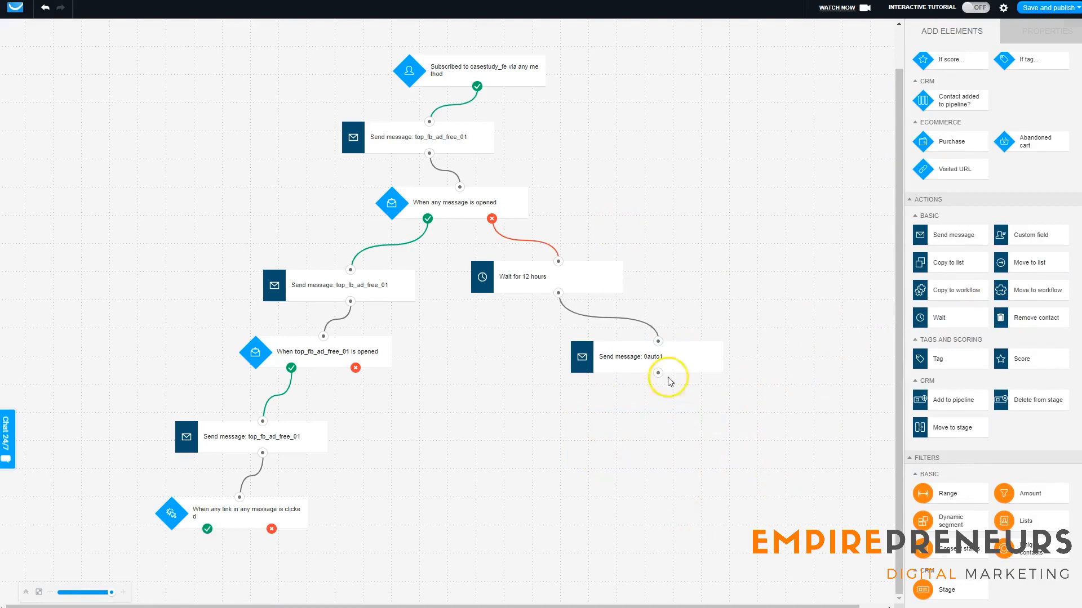
- Add a Remove contact action below the 0auto1 Send message action and connect the two
{"action": "left_click_drag", "start_coordinate": [812, 460], "coordinate": [784, 354]}
{"action": "left_click_drag", "start_coordinate": [1039, 319], "coordinate": [683, 421]}
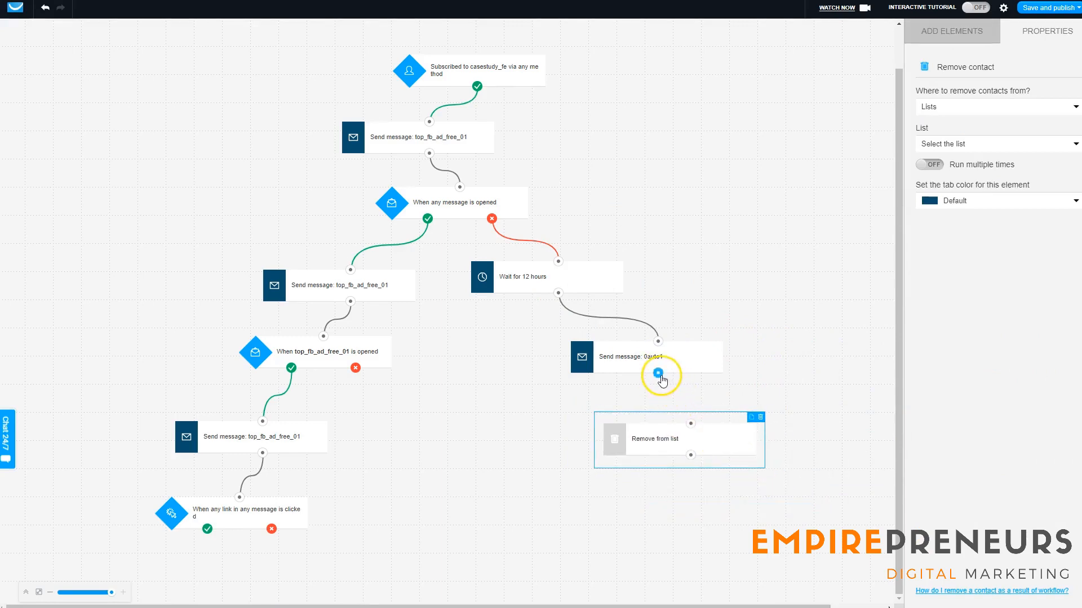
{"action": "left_click_drag", "start_coordinate": [657, 373], "coordinate": [691, 423]}
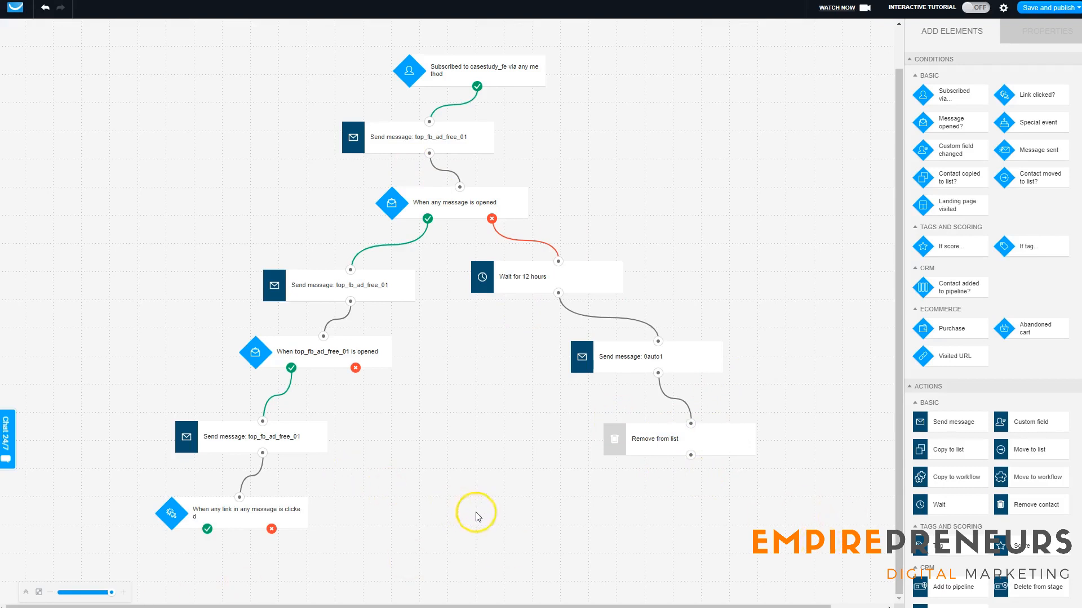
{"action": "mouse_move", "coordinate": [475, 512]}
{"action": "left_mouse_down"}
{"action": "mouse_move", "coordinate": [545, 435]}
{"action": "mouse_move", "coordinate": [473, 506]}
{"action": "left_mouse_up"}
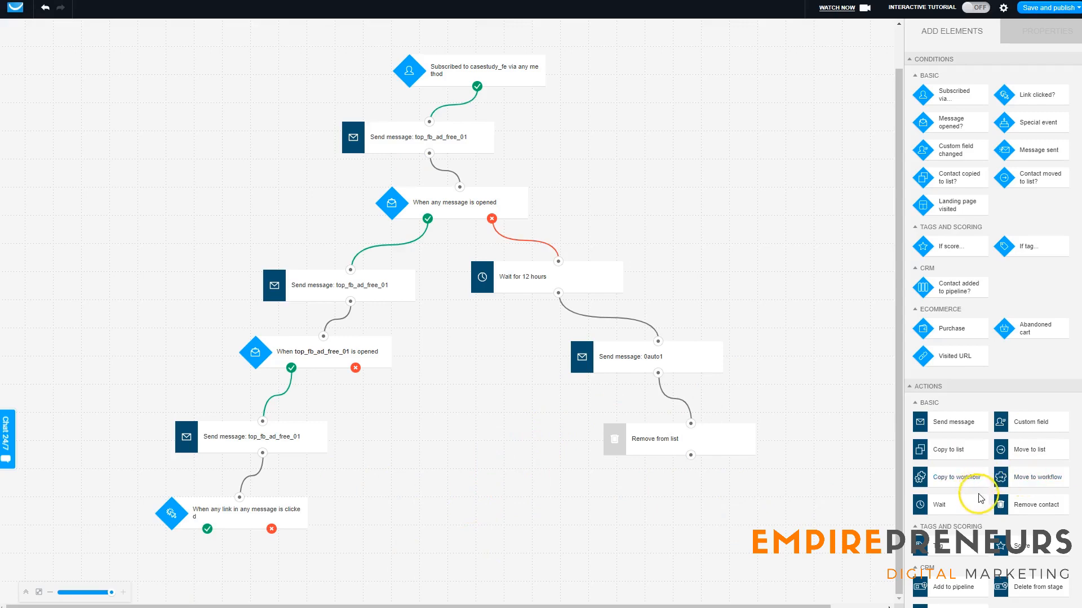
- Add a Move to workflow action beneath the link-clicked condition and connect it to the condition's positive branch
{"action": "scroll", "coordinate": [981, 495], "scroll_direction": "down", "scroll_amount": 2}
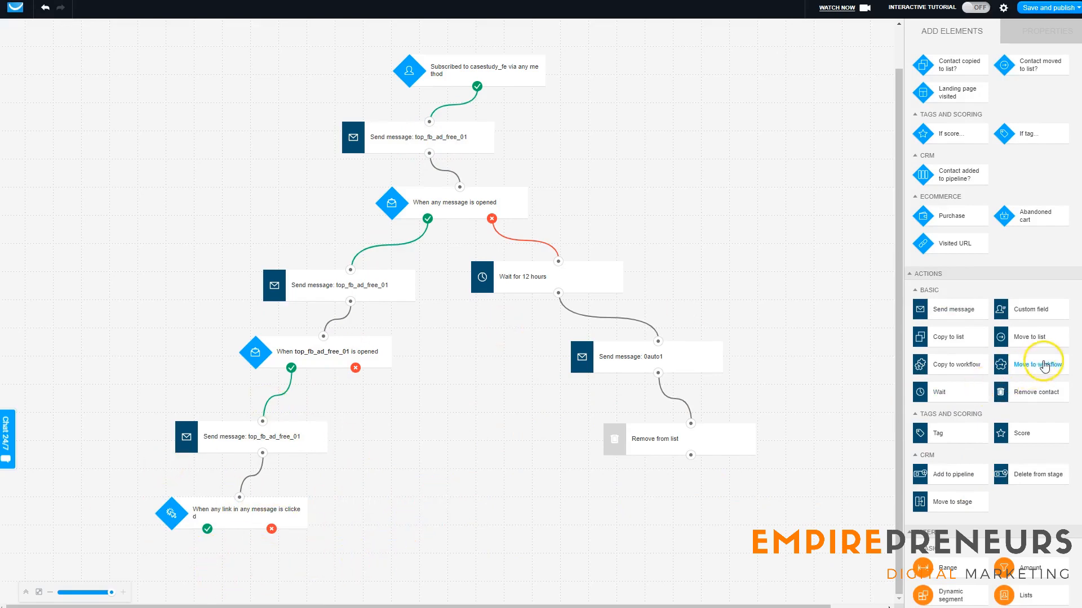
{"action": "left_click_drag", "start_coordinate": [1038, 364], "coordinate": [246, 560]}
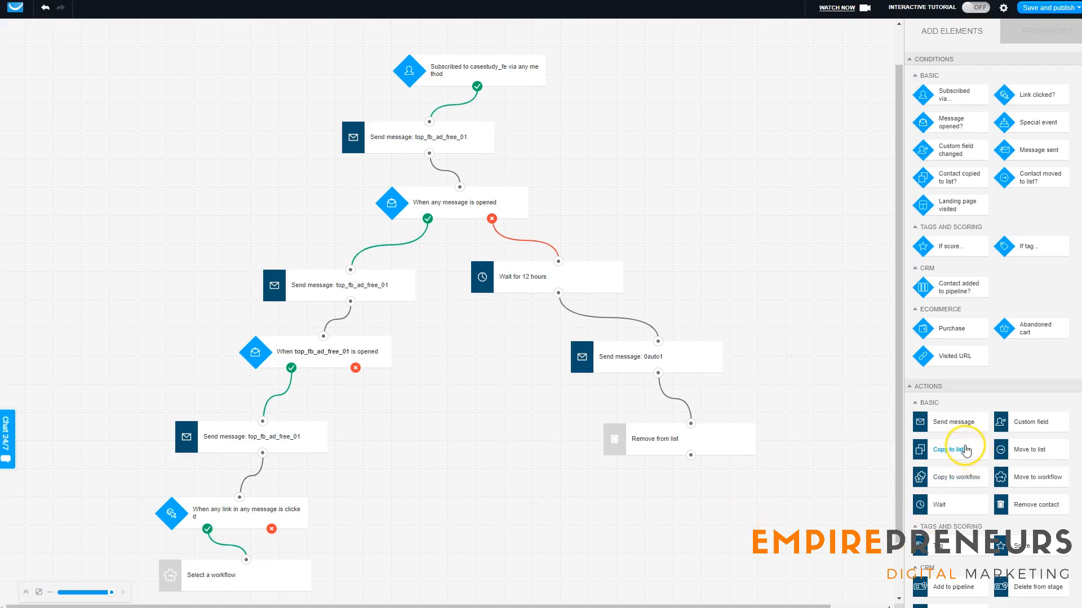
- Replace the Remove contact action with a Move to list action placed just below the 0auto1 Send message action
{"action": "left_click_drag", "start_coordinate": [954, 448], "coordinate": [688, 513]}
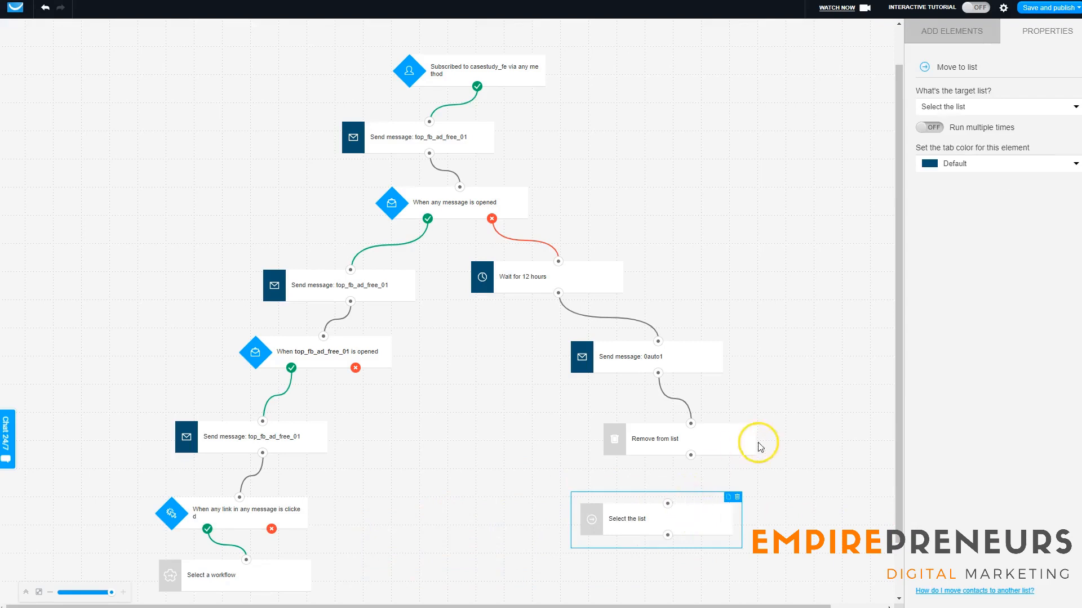
{"action": "left_click", "coordinate": [709, 452]}
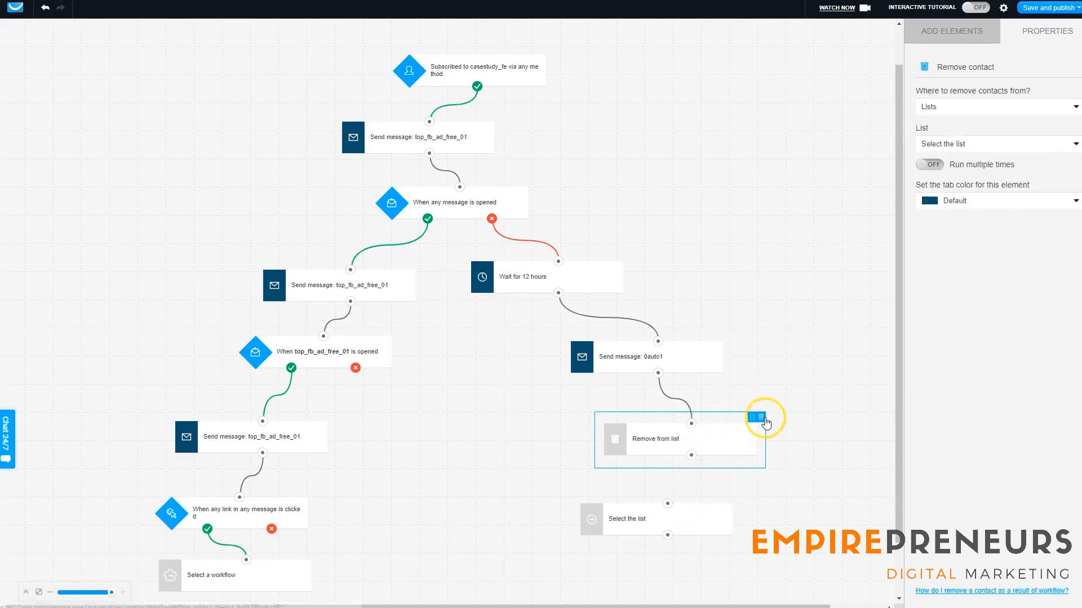
{"action": "left_click", "coordinate": [766, 422]}
{"action": "left_click_drag", "start_coordinate": [693, 511], "coordinate": [704, 437]}
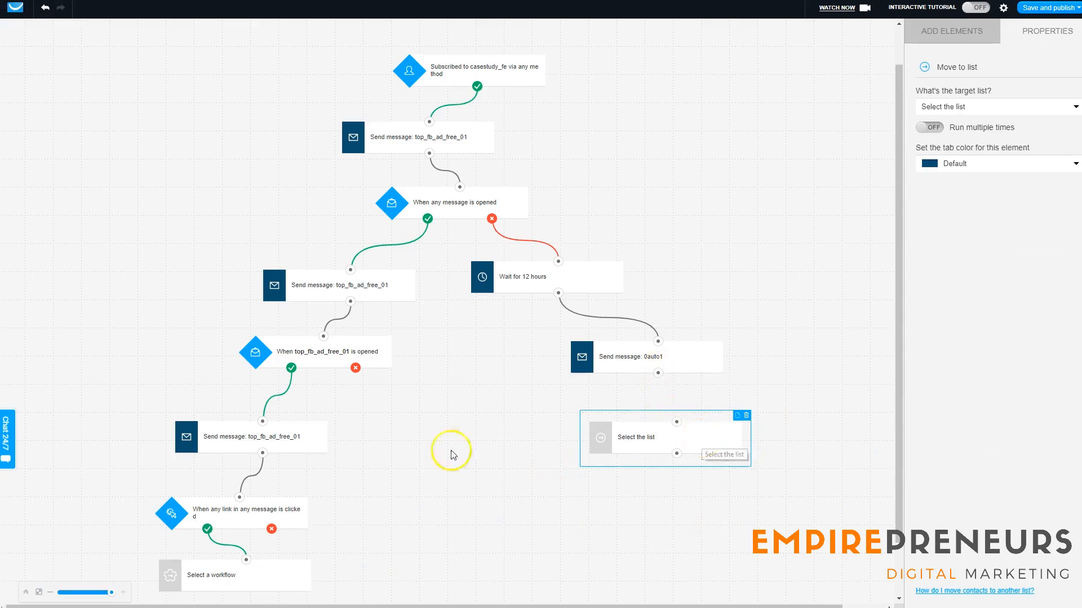
- Leave the workflow editor for the automation template gallery, discarding the unsaved changes
{"action": "left_click", "coordinate": [950, 31]}
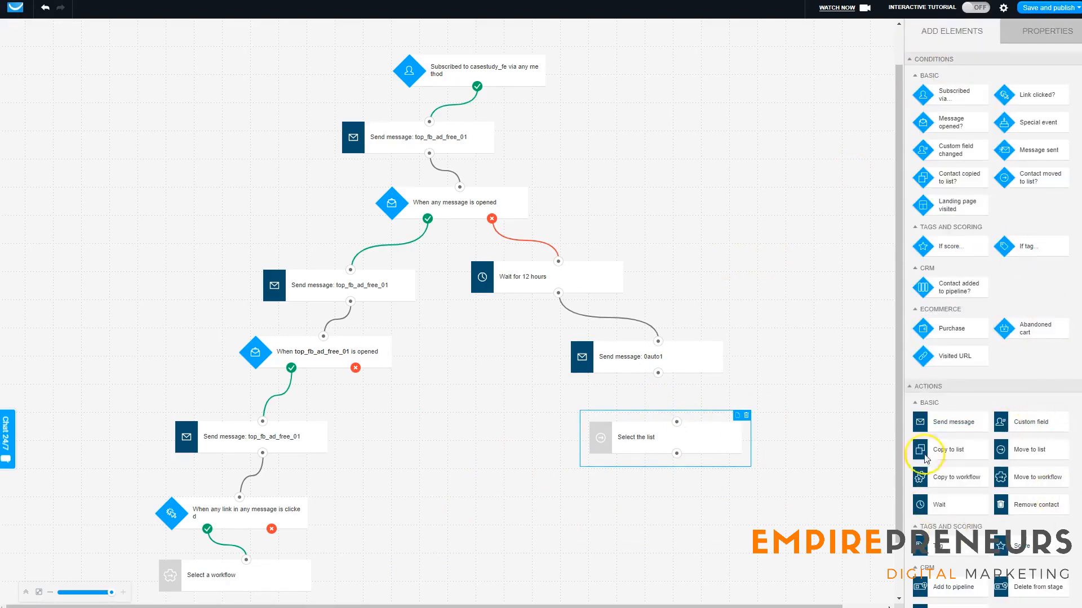
{"action": "scroll", "coordinate": [797, 454], "scroll_direction": "down", "scroll_amount": 2}
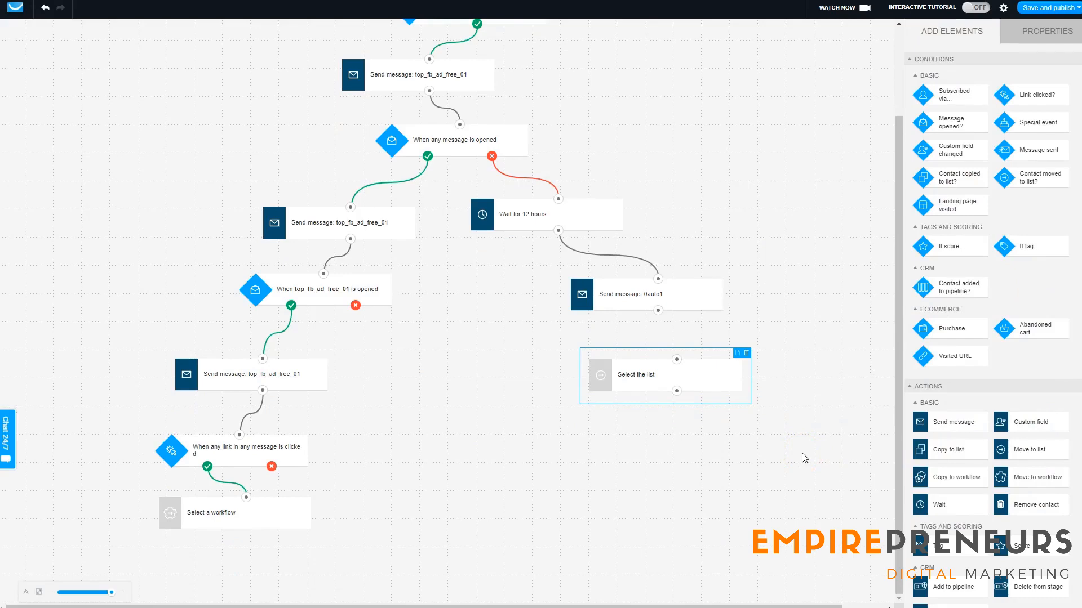
{"action": "scroll", "coordinate": [681, 272], "scroll_direction": "up", "scroll_amount": 3}
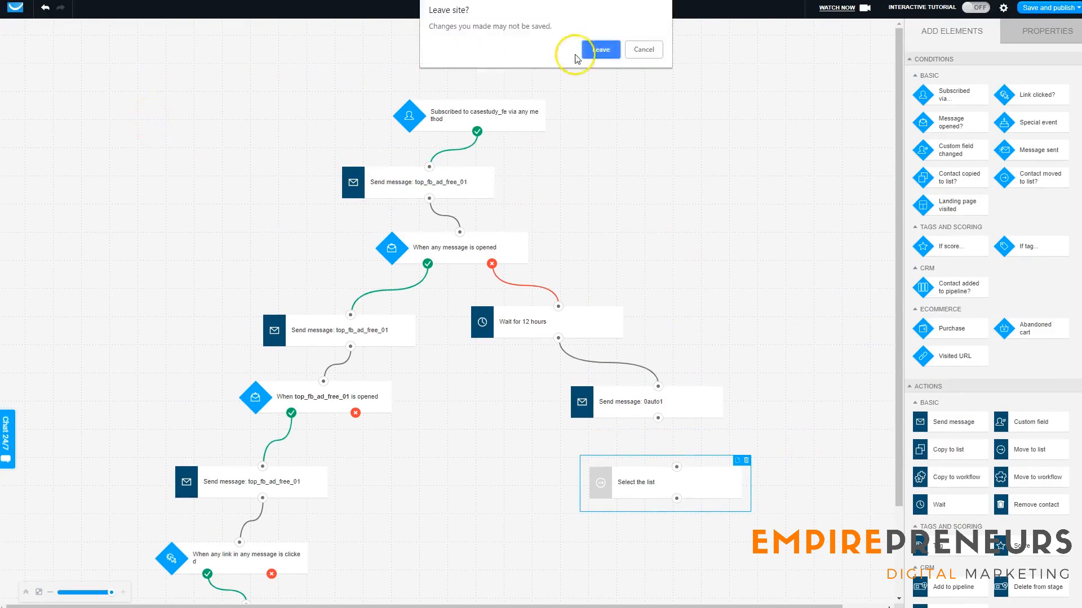
{"action": "left_click", "coordinate": [598, 49]}
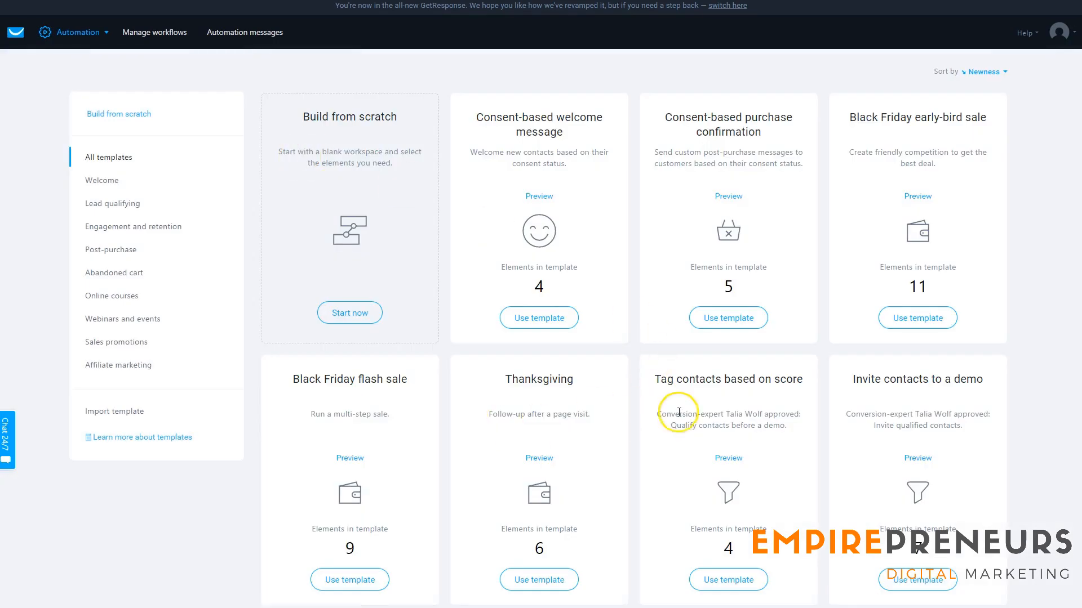
- Preview the Affiliate cross-selling template from the gallery and close the preview
{"action": "scroll", "coordinate": [682, 411], "scroll_direction": "down", "scroll_amount": 9}
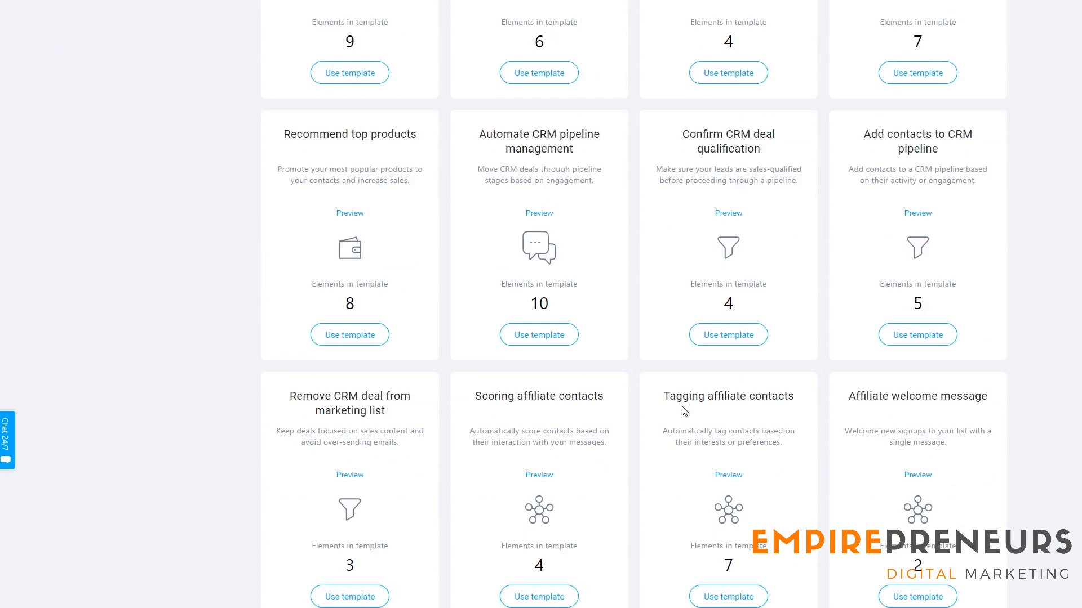
{"action": "scroll", "coordinate": [684, 410], "scroll_direction": "down", "scroll_amount": 10}
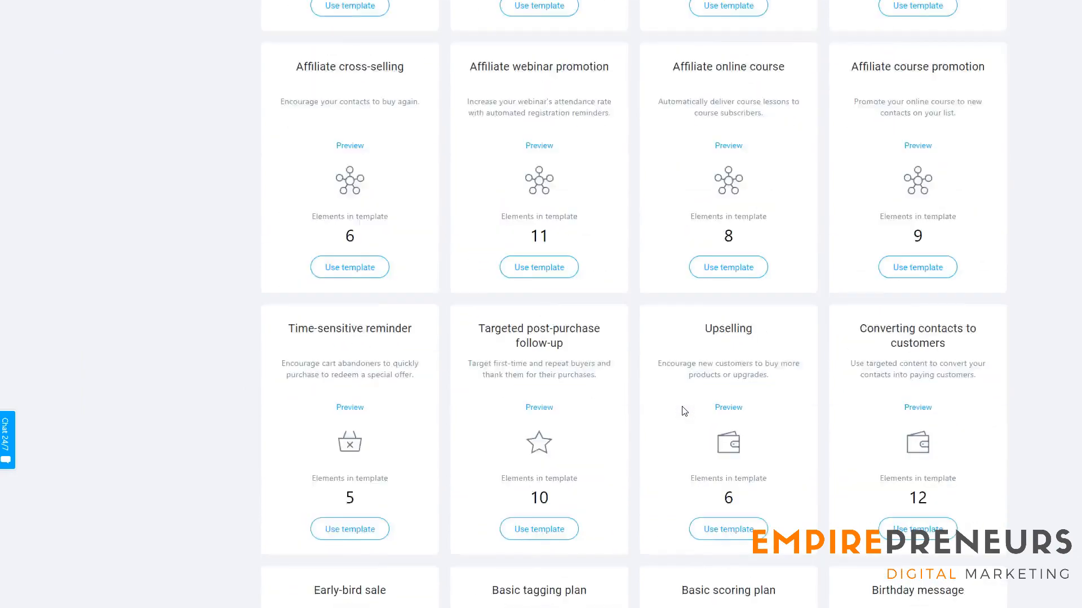
{"action": "left_click", "coordinate": [348, 120]}
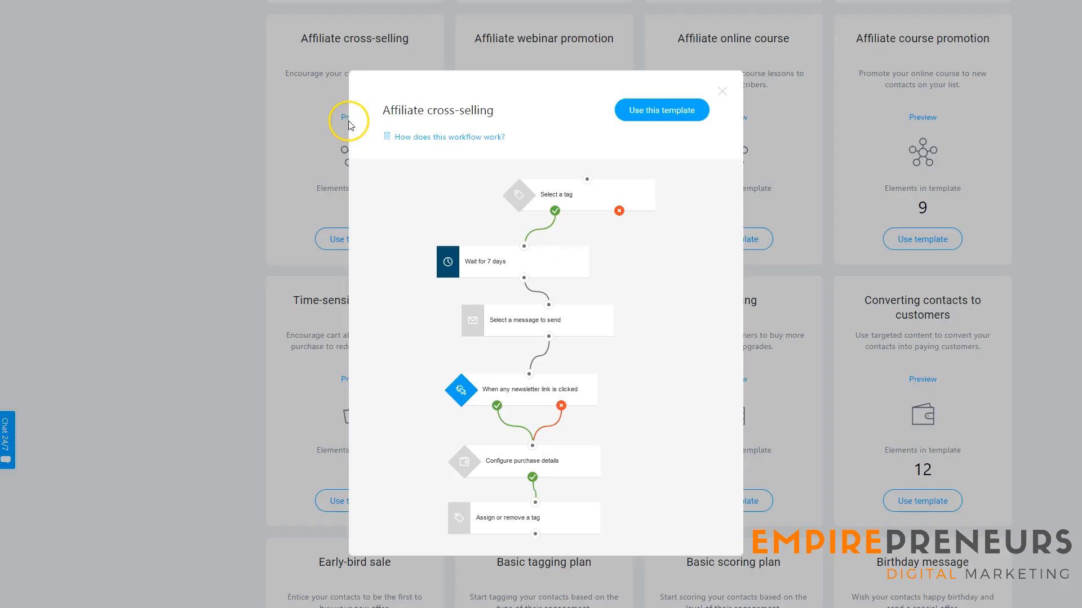
{"action": "left_click", "coordinate": [661, 367]}
{"action": "left_click", "coordinate": [121, 302]}
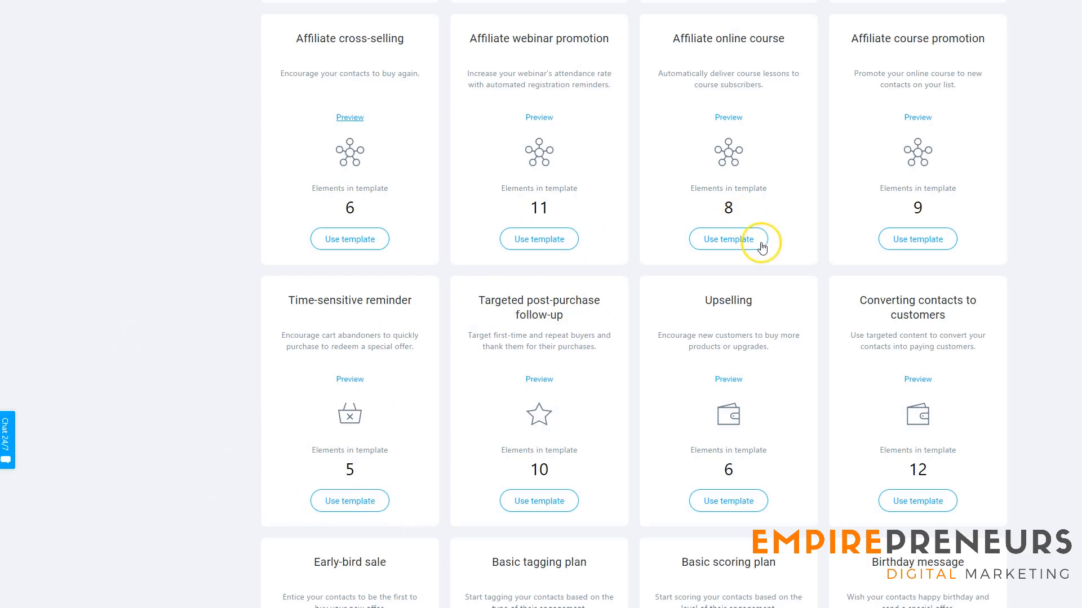
- Preview the Upselling template's workflow and close the preview
{"action": "scroll", "coordinate": [766, 338], "scroll_direction": "down", "scroll_amount": 2}
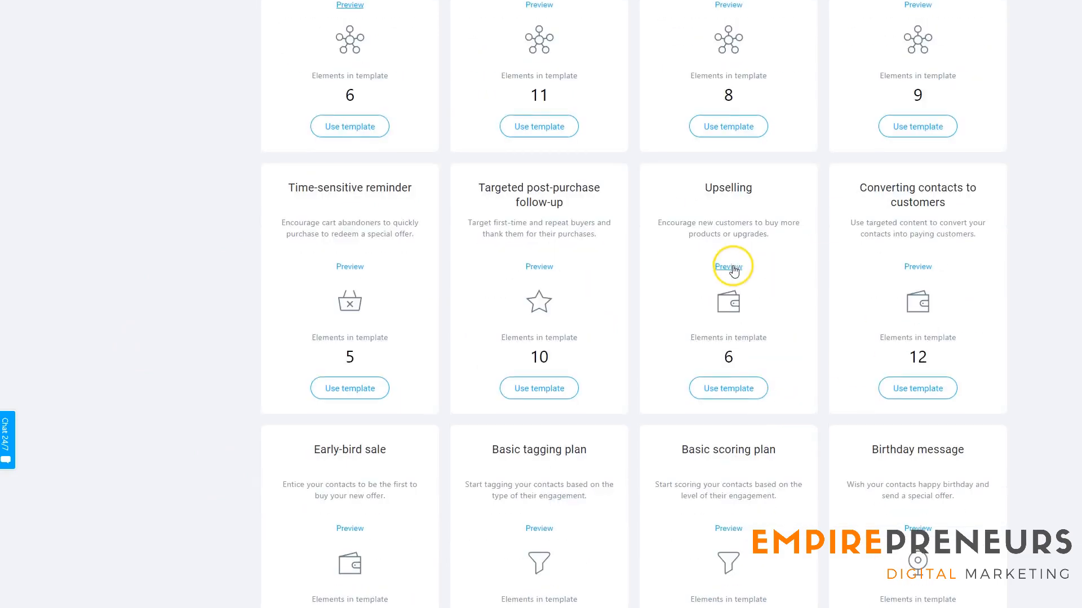
{"action": "left_click", "coordinate": [732, 266]}
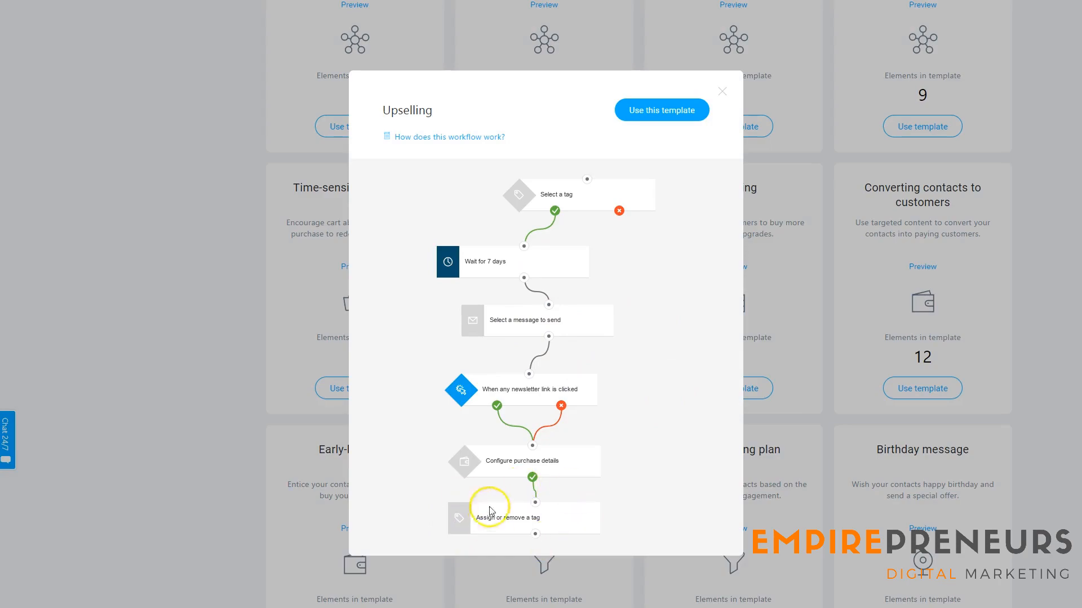
{"action": "left_click", "coordinate": [205, 309]}
- Examine the full workflow of the Converting contacts to customers template in its preview and close it
{"action": "scroll", "coordinate": [790, 377], "scroll_direction": "down", "scroll_amount": 1}
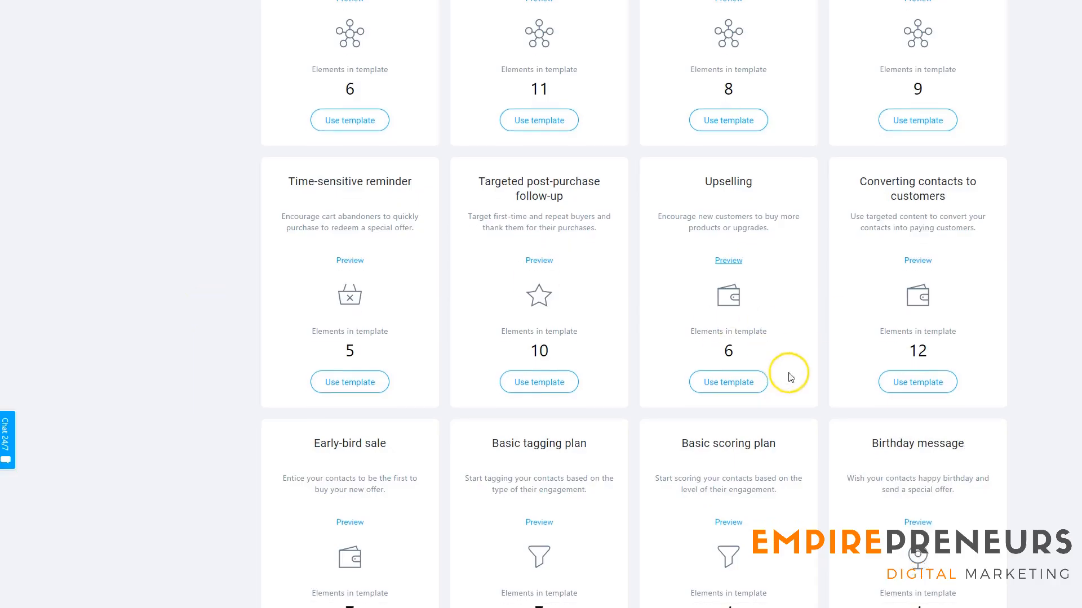
{"action": "scroll", "coordinate": [791, 377], "scroll_direction": "down", "scroll_amount": 5}
{"action": "scroll", "coordinate": [787, 367], "scroll_direction": "up", "scroll_amount": 3}
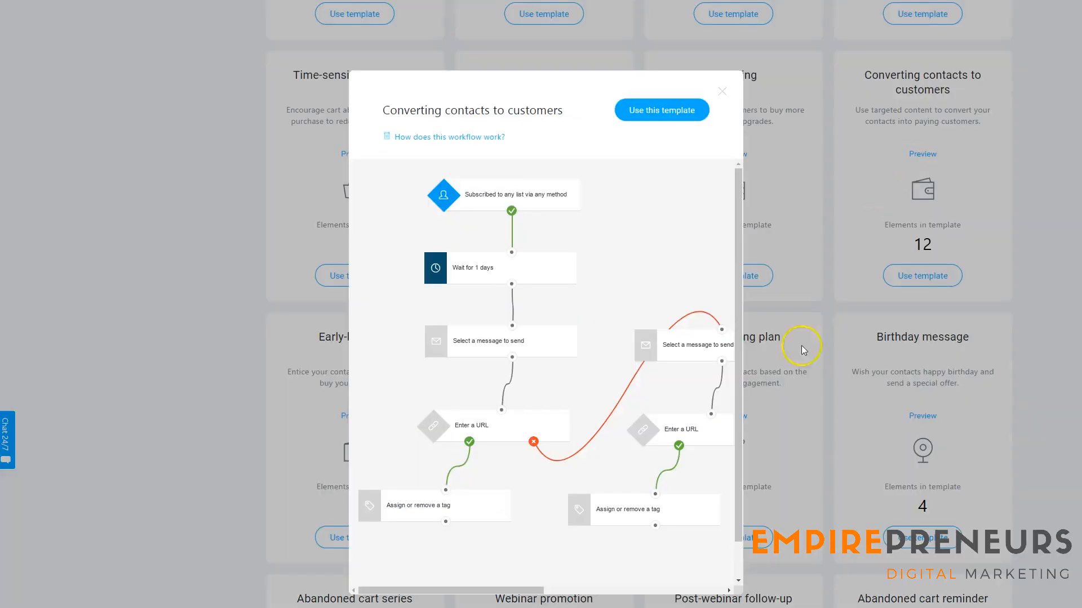
{"action": "scroll", "coordinate": [710, 423], "scroll_direction": "down", "scroll_amount": 1}
{"action": "left_click_drag", "start_coordinate": [514, 587], "coordinate": [597, 589]}
{"action": "left_click", "coordinate": [723, 90]}
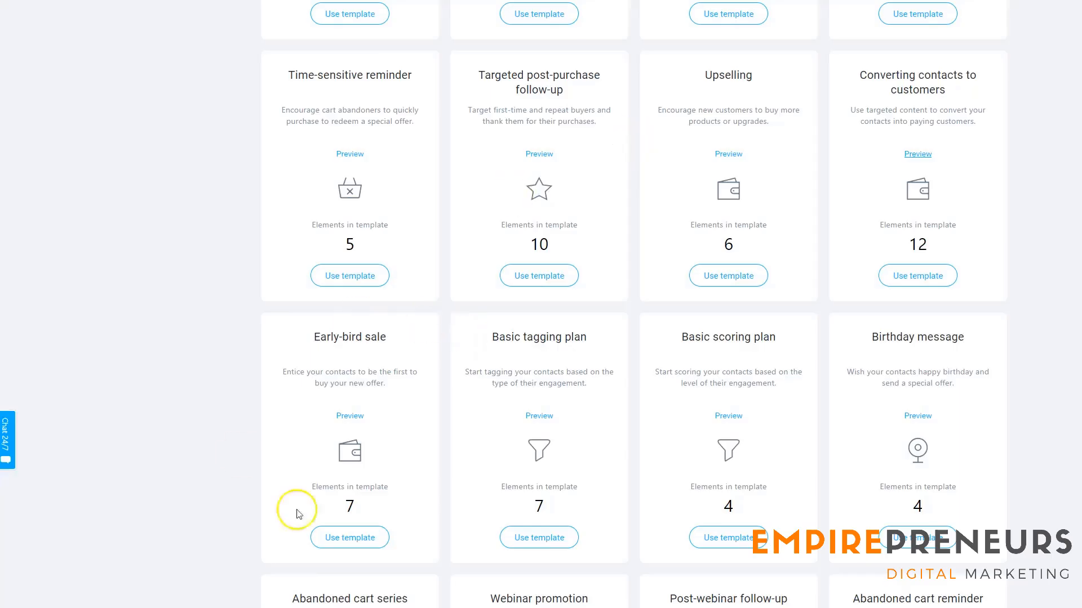
- Preview the Abandoned cart series template's workflow and close the preview
{"action": "scroll", "coordinate": [299, 486], "scroll_direction": "down", "scroll_amount": 7}
{"action": "scroll", "coordinate": [297, 483], "scroll_direction": "down", "scroll_amount": 2}
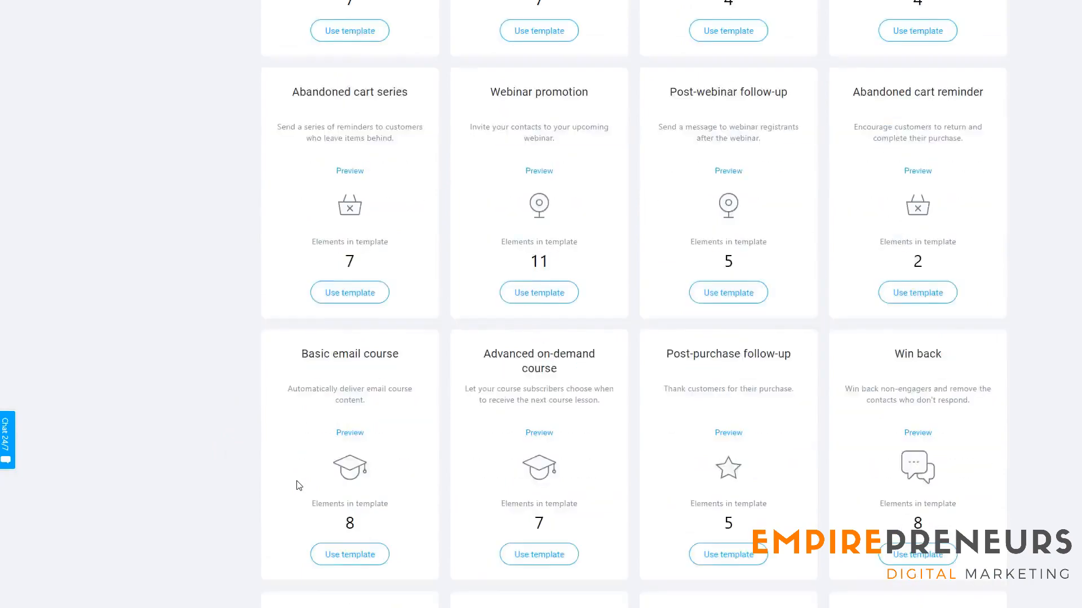
{"action": "scroll", "coordinate": [315, 462], "scroll_direction": "up", "scroll_amount": 1}
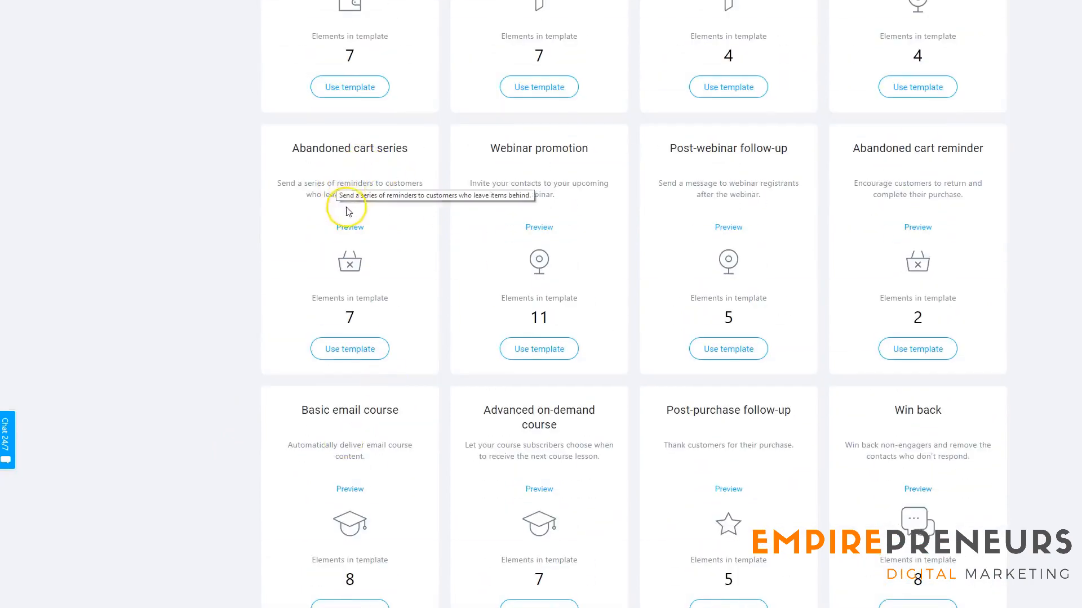
{"action": "left_click", "coordinate": [350, 227]}
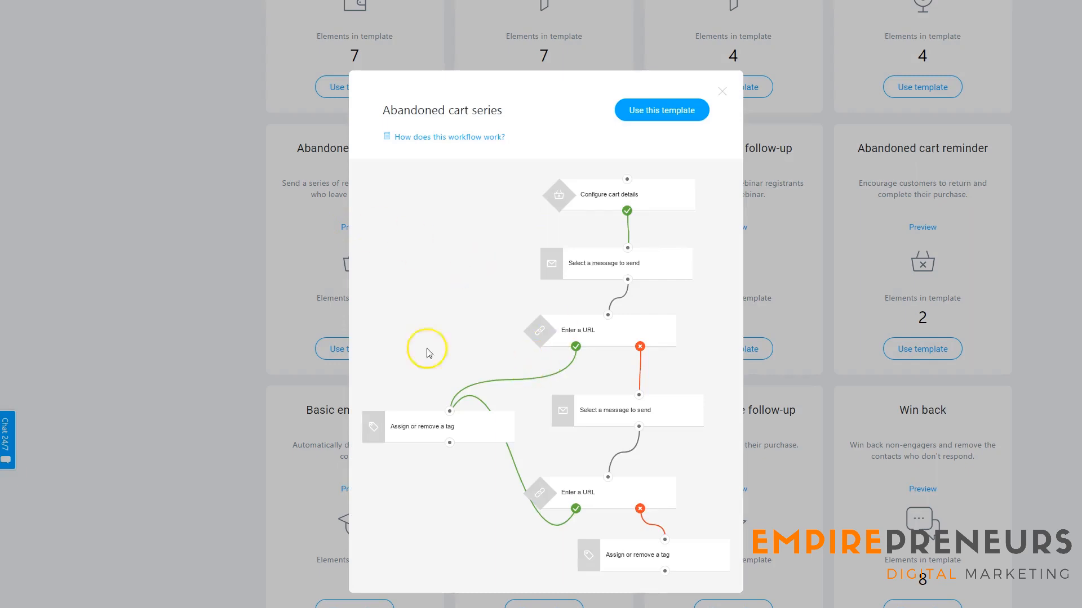
{"action": "left_click", "coordinate": [184, 406]}
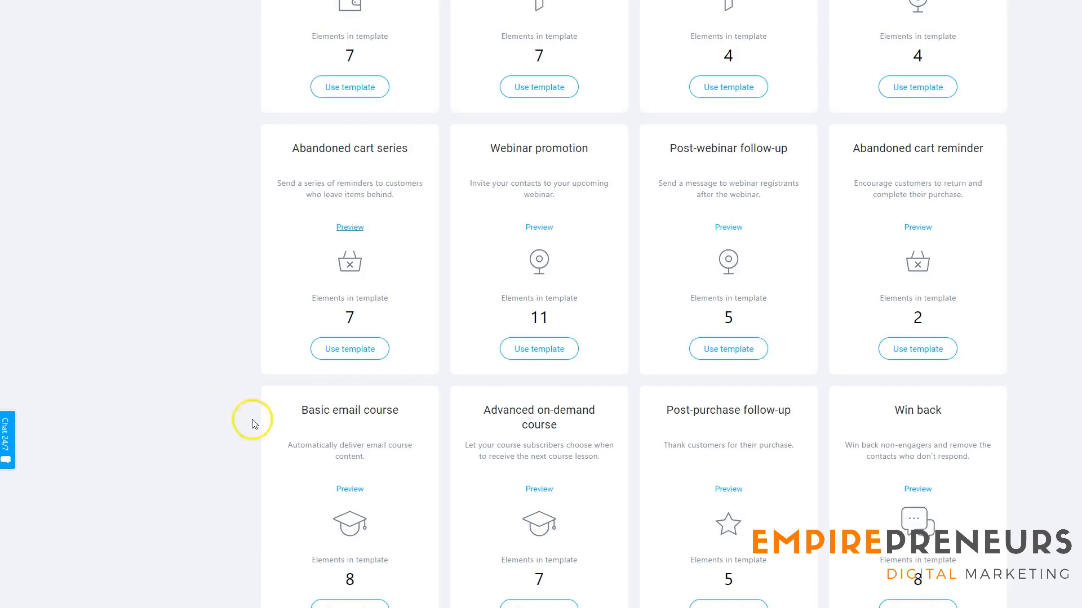
- Look through the remaining templates, preview the Rewarding loyal contacts workflow and close it
{"action": "scroll", "coordinate": [360, 466], "scroll_direction": "down", "scroll_amount": 8}
{"action": "scroll", "coordinate": [361, 469], "scroll_direction": "down", "scroll_amount": 4}
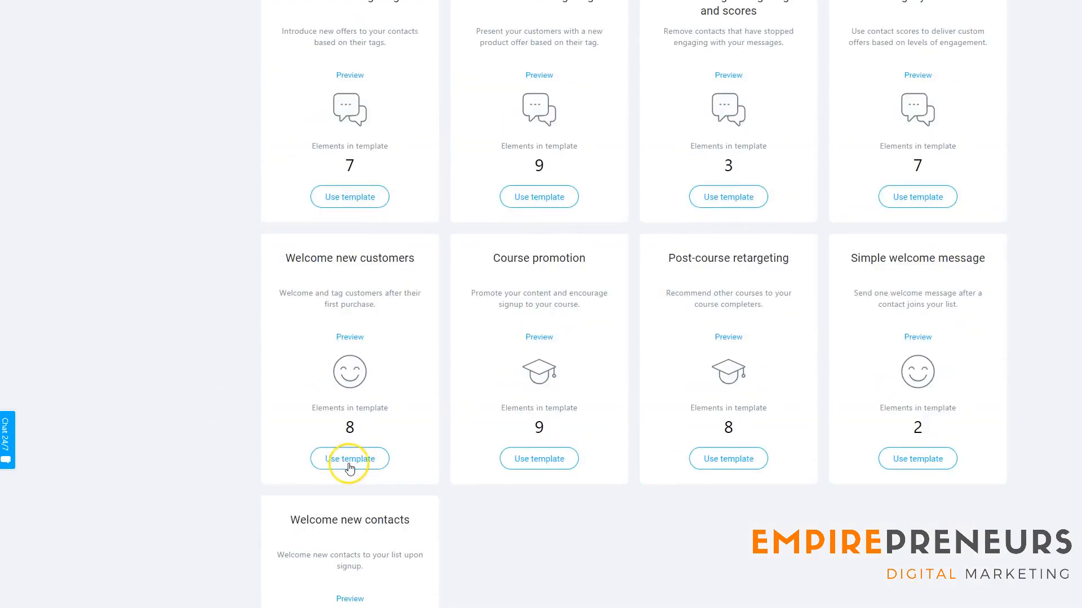
{"action": "scroll", "coordinate": [379, 459], "scroll_direction": "up", "scroll_amount": 1}
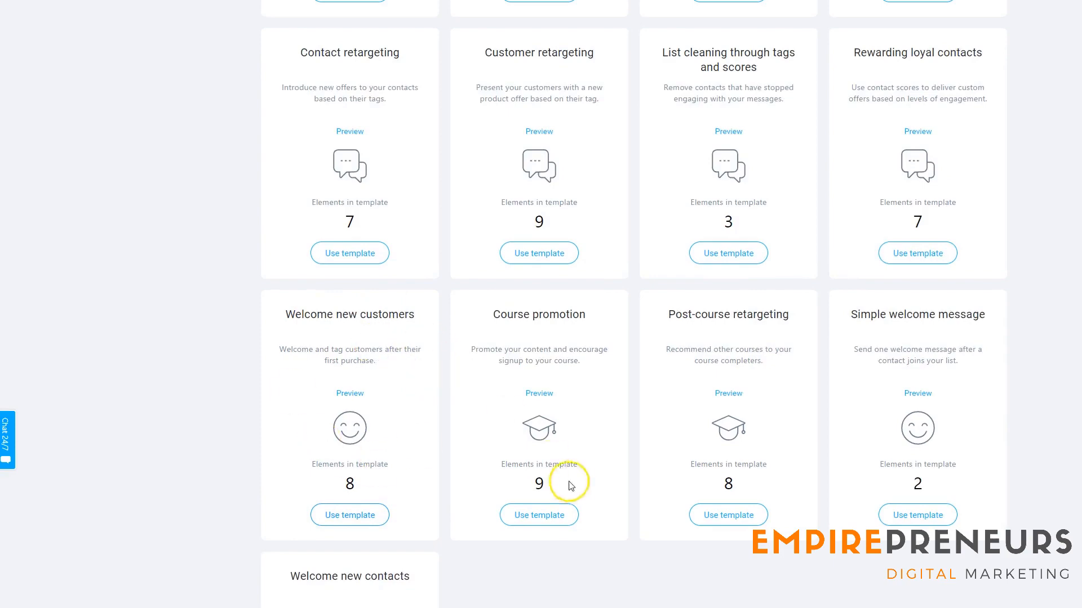
{"action": "scroll", "coordinate": [569, 483], "scroll_direction": "up", "scroll_amount": 3}
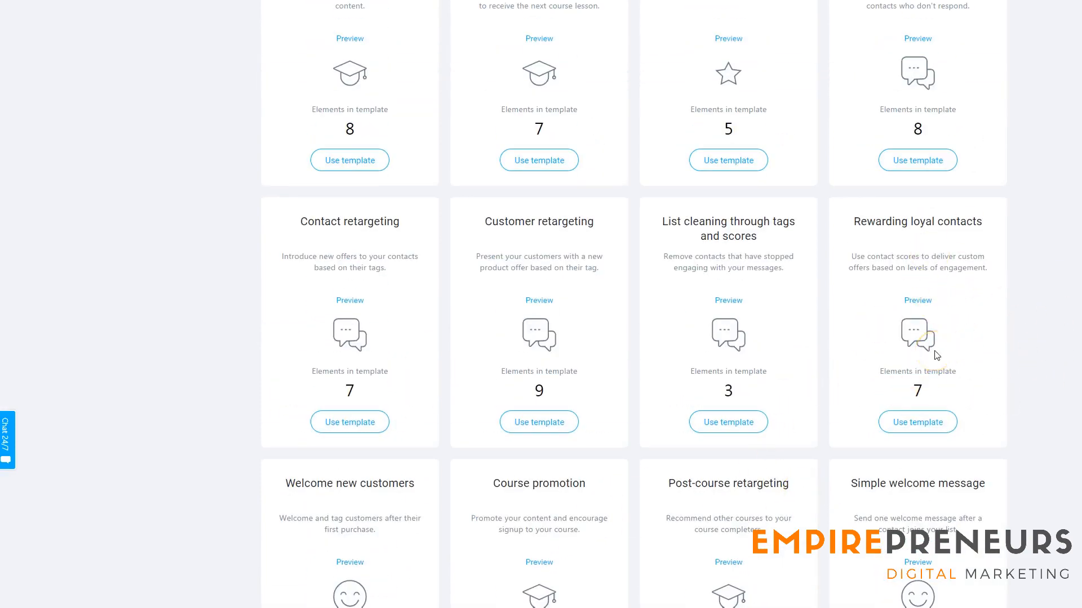
{"action": "left_click", "coordinate": [917, 301]}
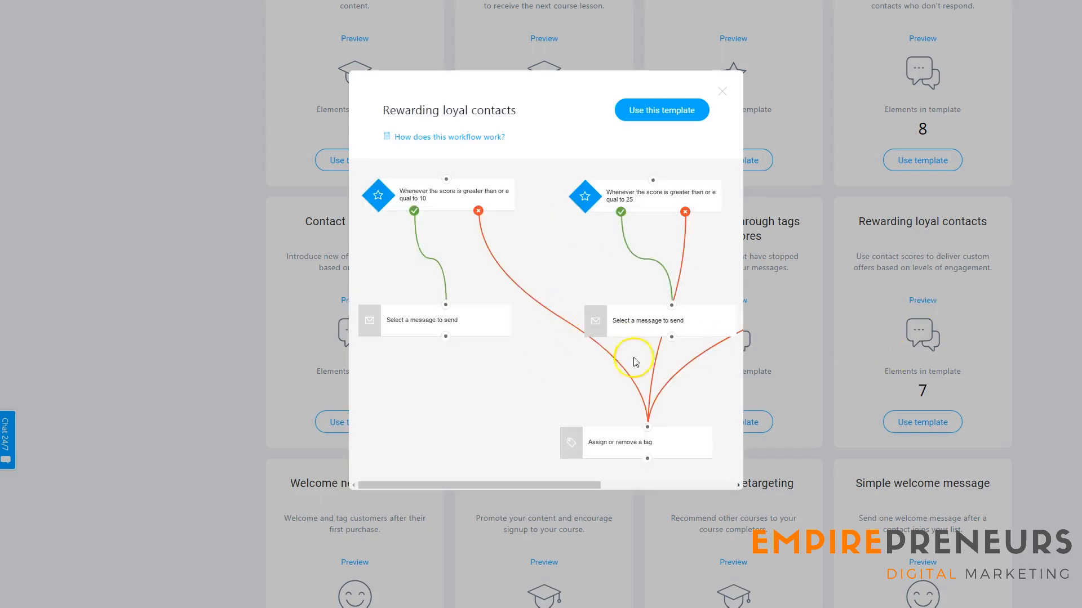
{"action": "left_click_drag", "start_coordinate": [624, 366], "coordinate": [554, 311]}
{"action": "left_click", "coordinate": [722, 91]}
- Preview the Win back template's workflow, close it and return toward the start of the template gallery
{"action": "scroll", "coordinate": [942, 379], "scroll_direction": "up", "scroll_amount": 5}
{"action": "scroll", "coordinate": [932, 346], "scroll_direction": "down", "scroll_amount": 2}
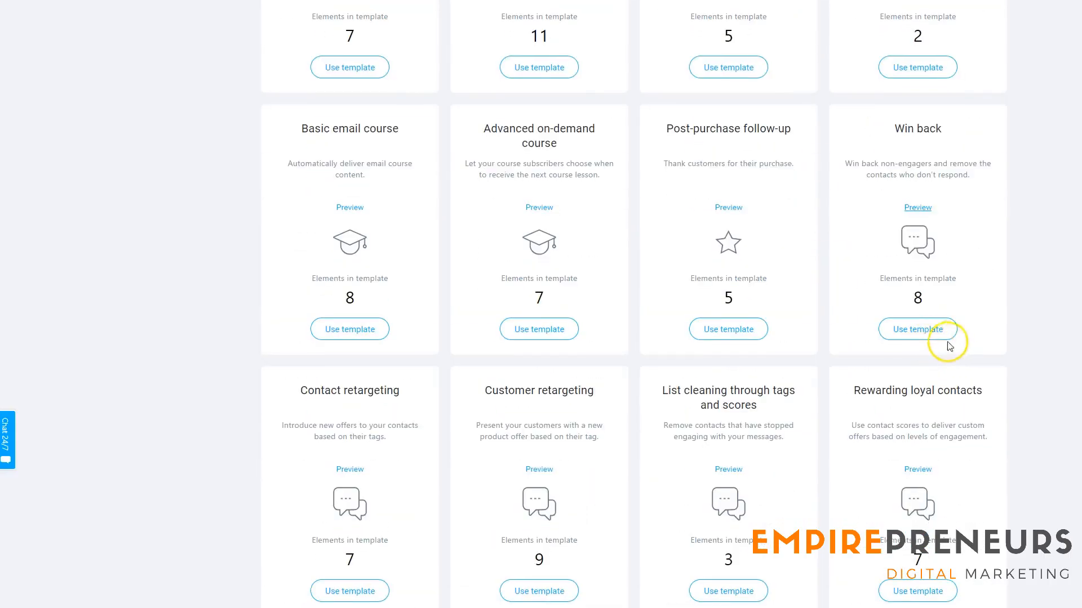
{"action": "left_click", "coordinate": [925, 206]}
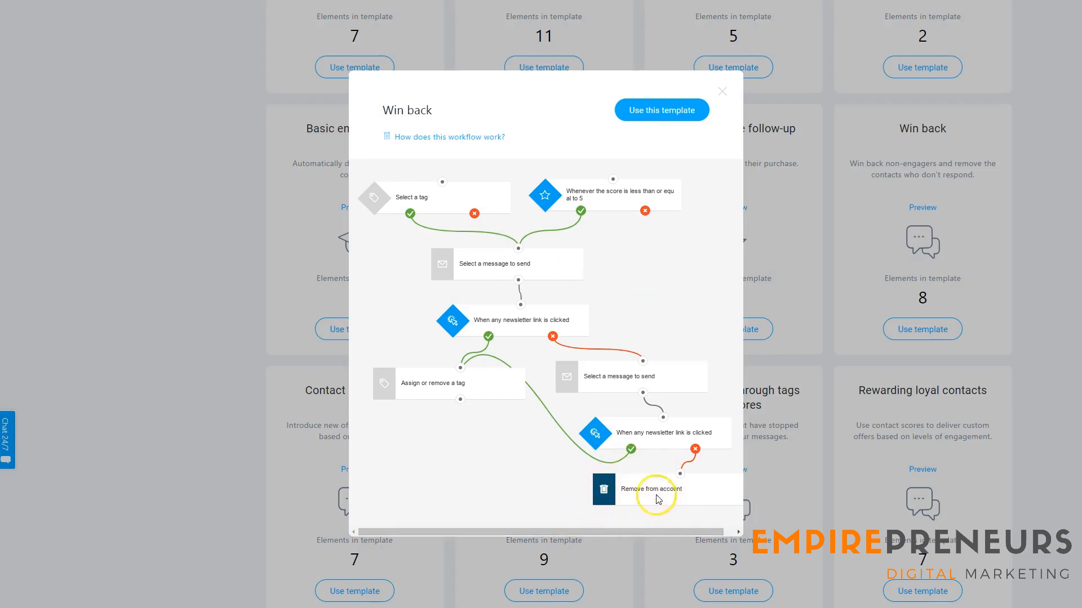
{"action": "left_click", "coordinate": [720, 92]}
{"action": "scroll", "coordinate": [229, 318], "scroll_direction": "up", "scroll_amount": 12}
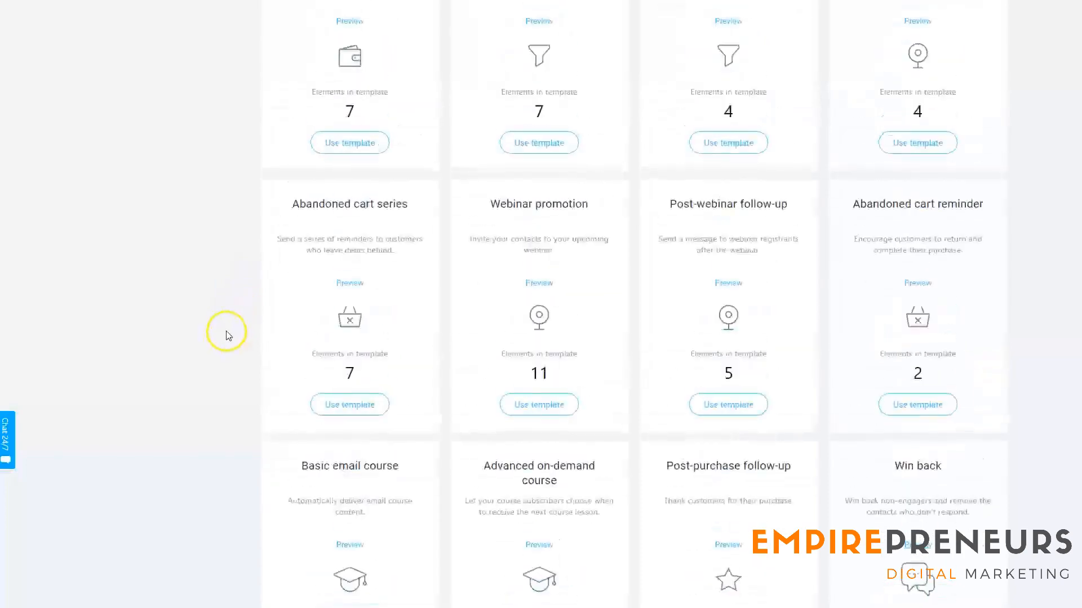
{"action": "scroll", "coordinate": [236, 326], "scroll_direction": "up", "scroll_amount": 8}
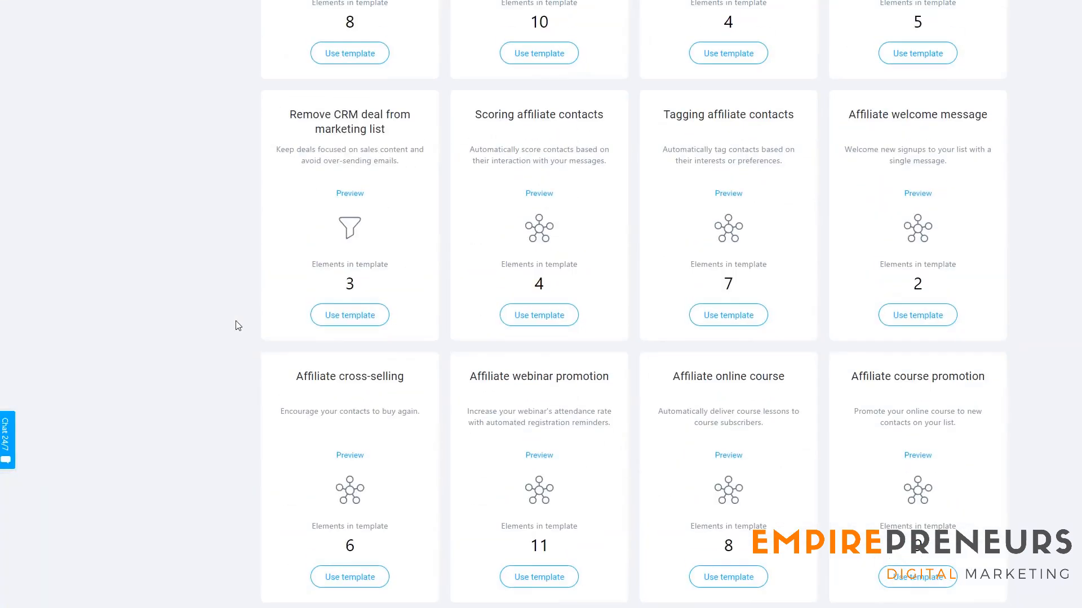